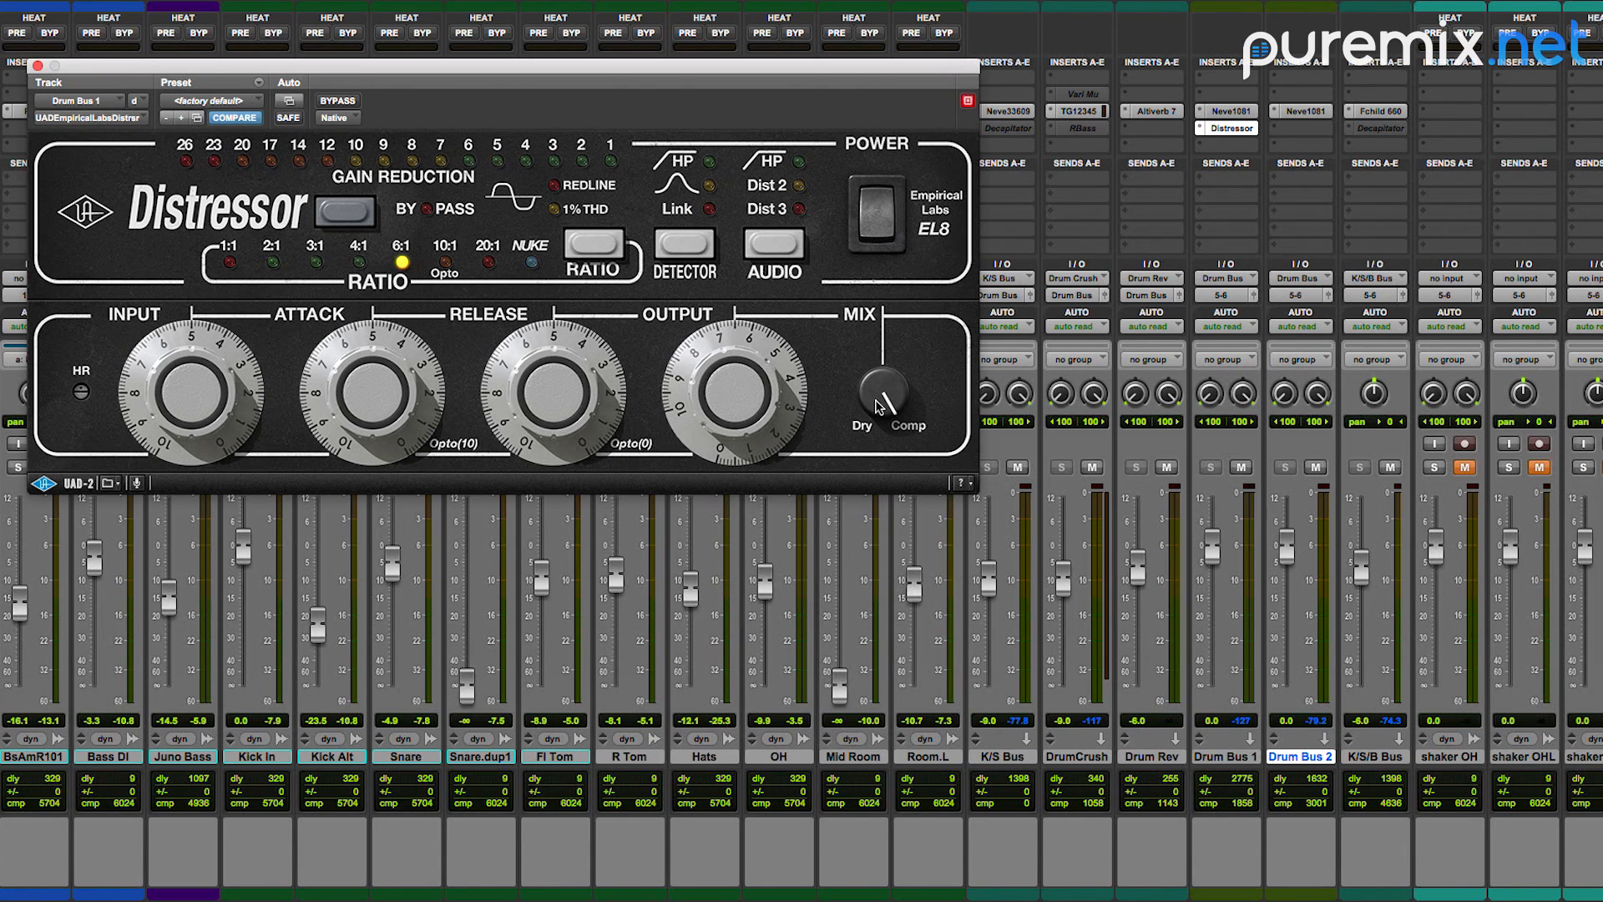
# Step: Try blending Drum Bus 1's Distressor mix toward dry with the bus fader lowered, and return to full compression and 0.0 dB
pyautogui.click(1288, 727)
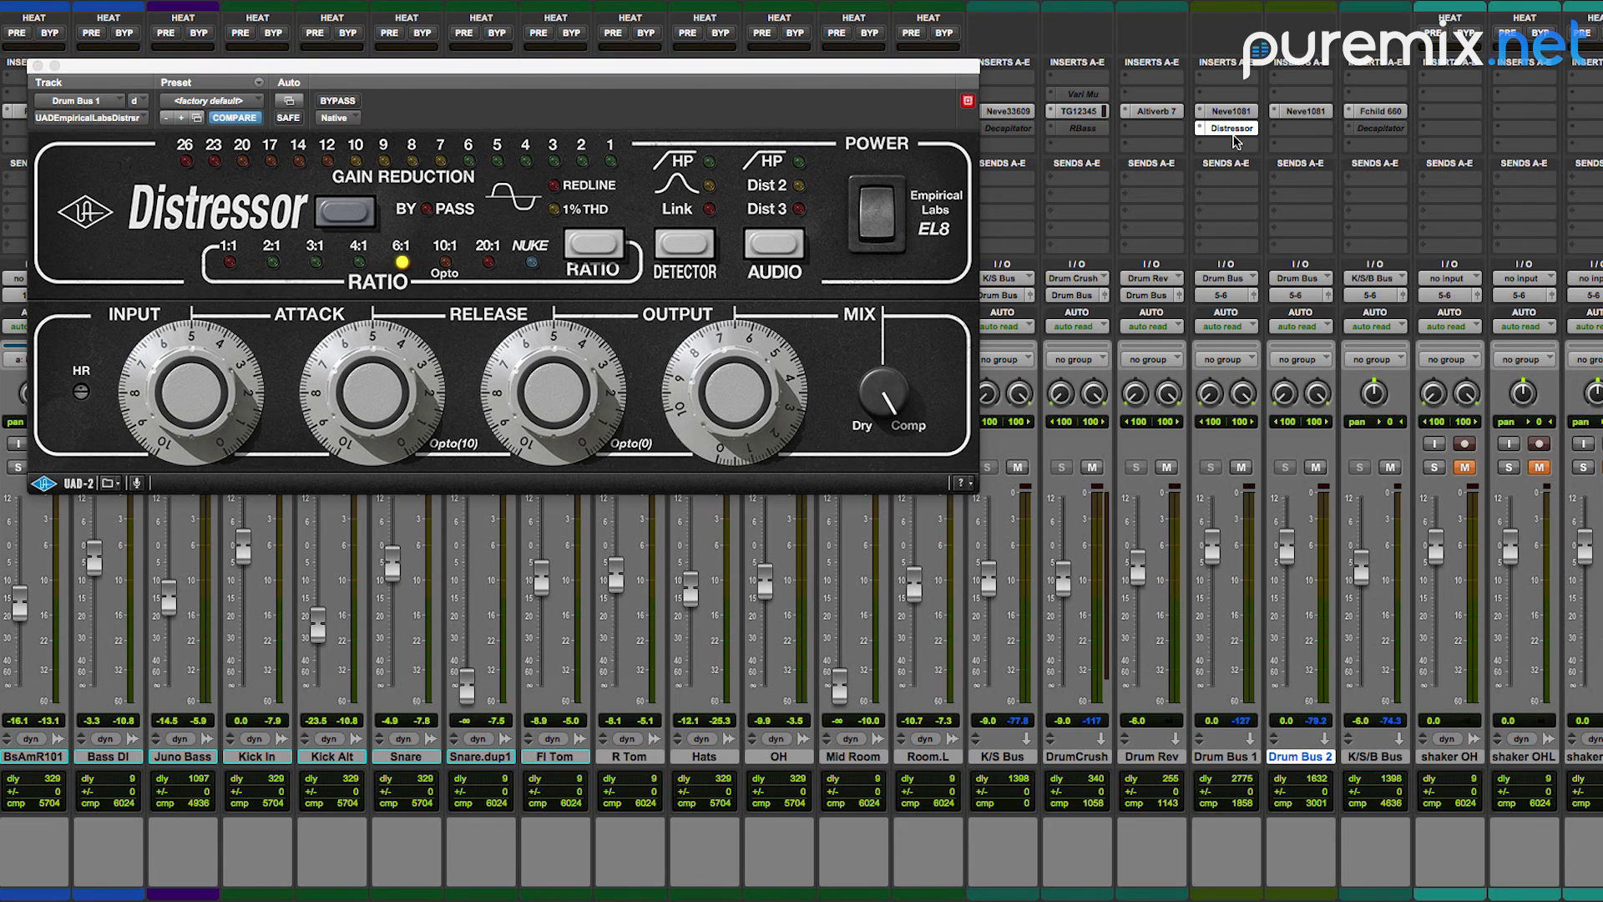
pyautogui.moveTo(885, 397); pyautogui.dragTo(865, 568)
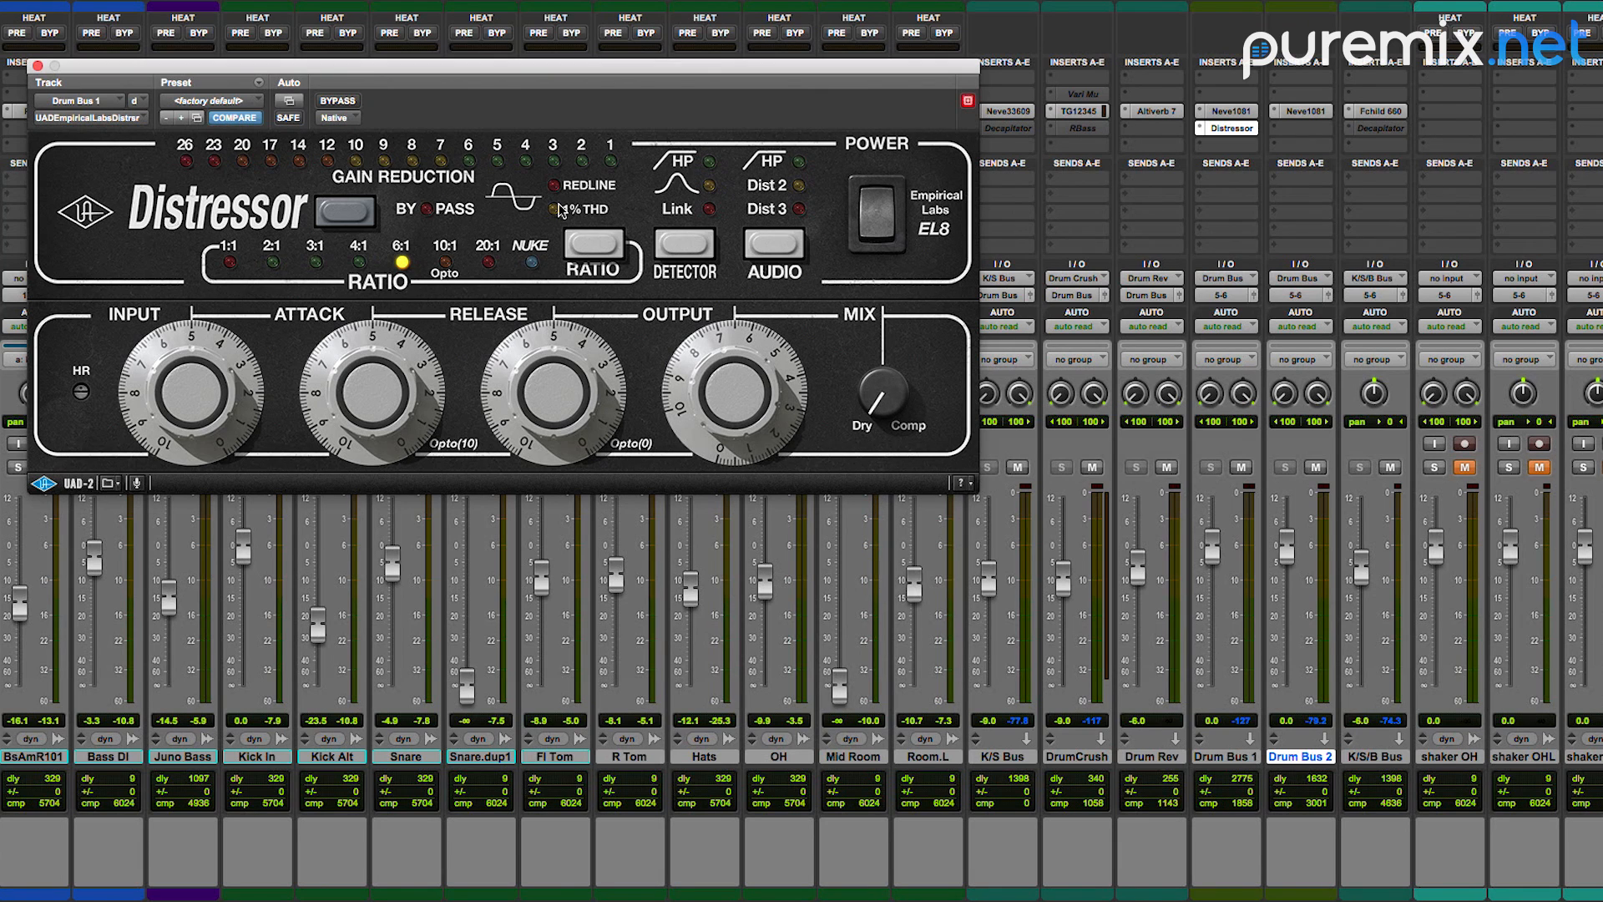
pyautogui.moveTo(885, 388); pyautogui.dragTo(887, 372)
pyautogui.moveTo(1212, 547); pyautogui.dragTo(1216, 574)
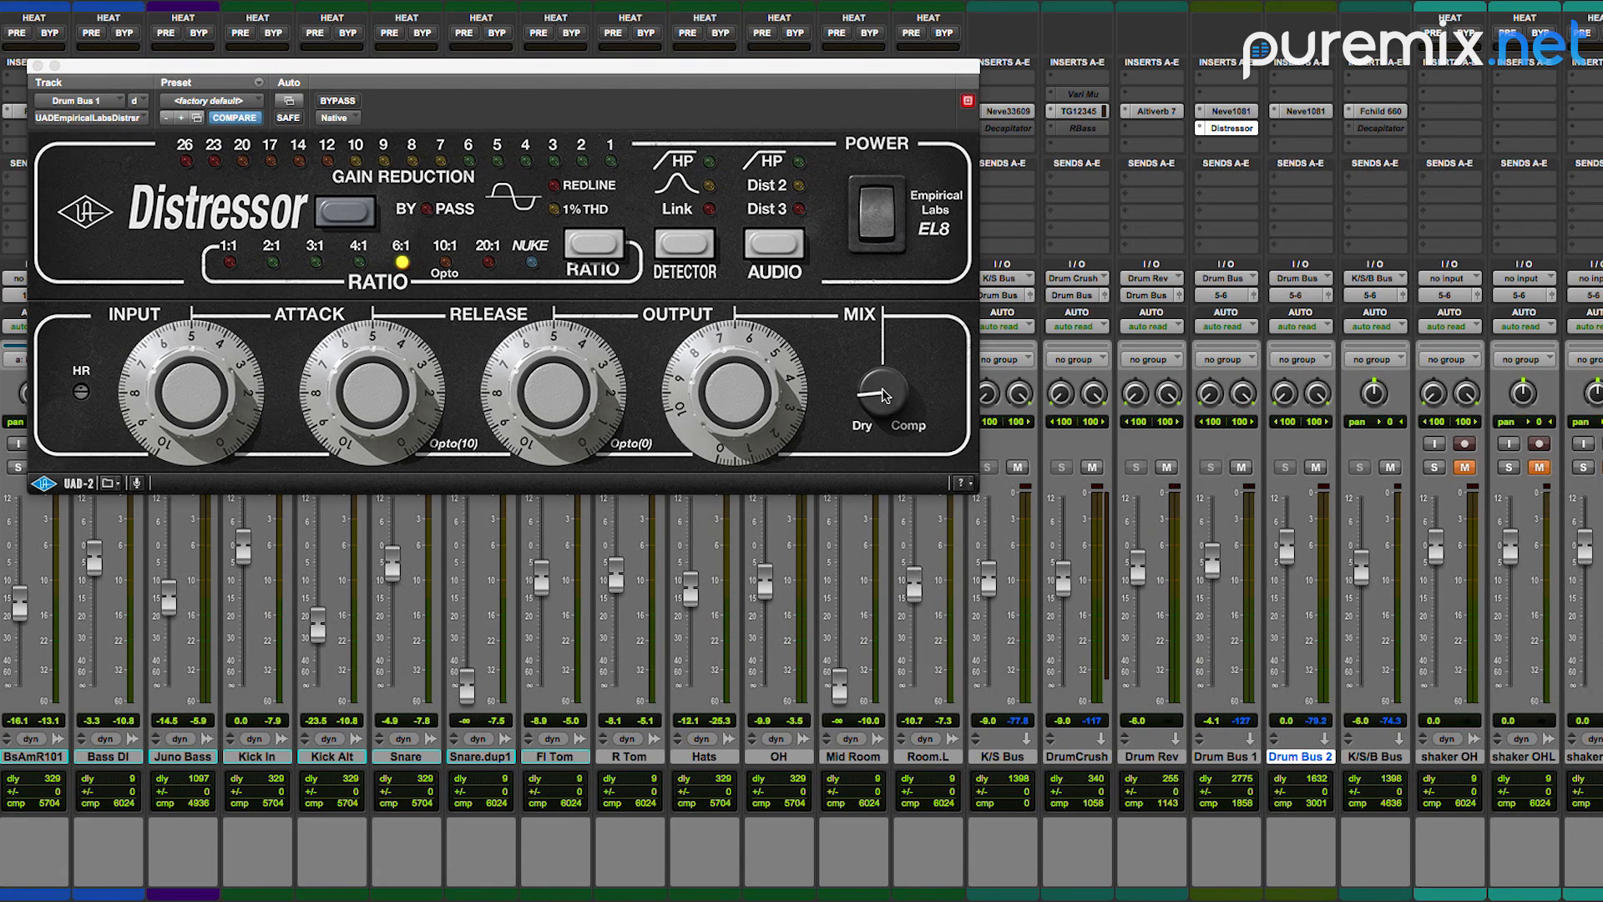
pyautogui.moveTo(880, 388); pyautogui.dragTo(900, 340)
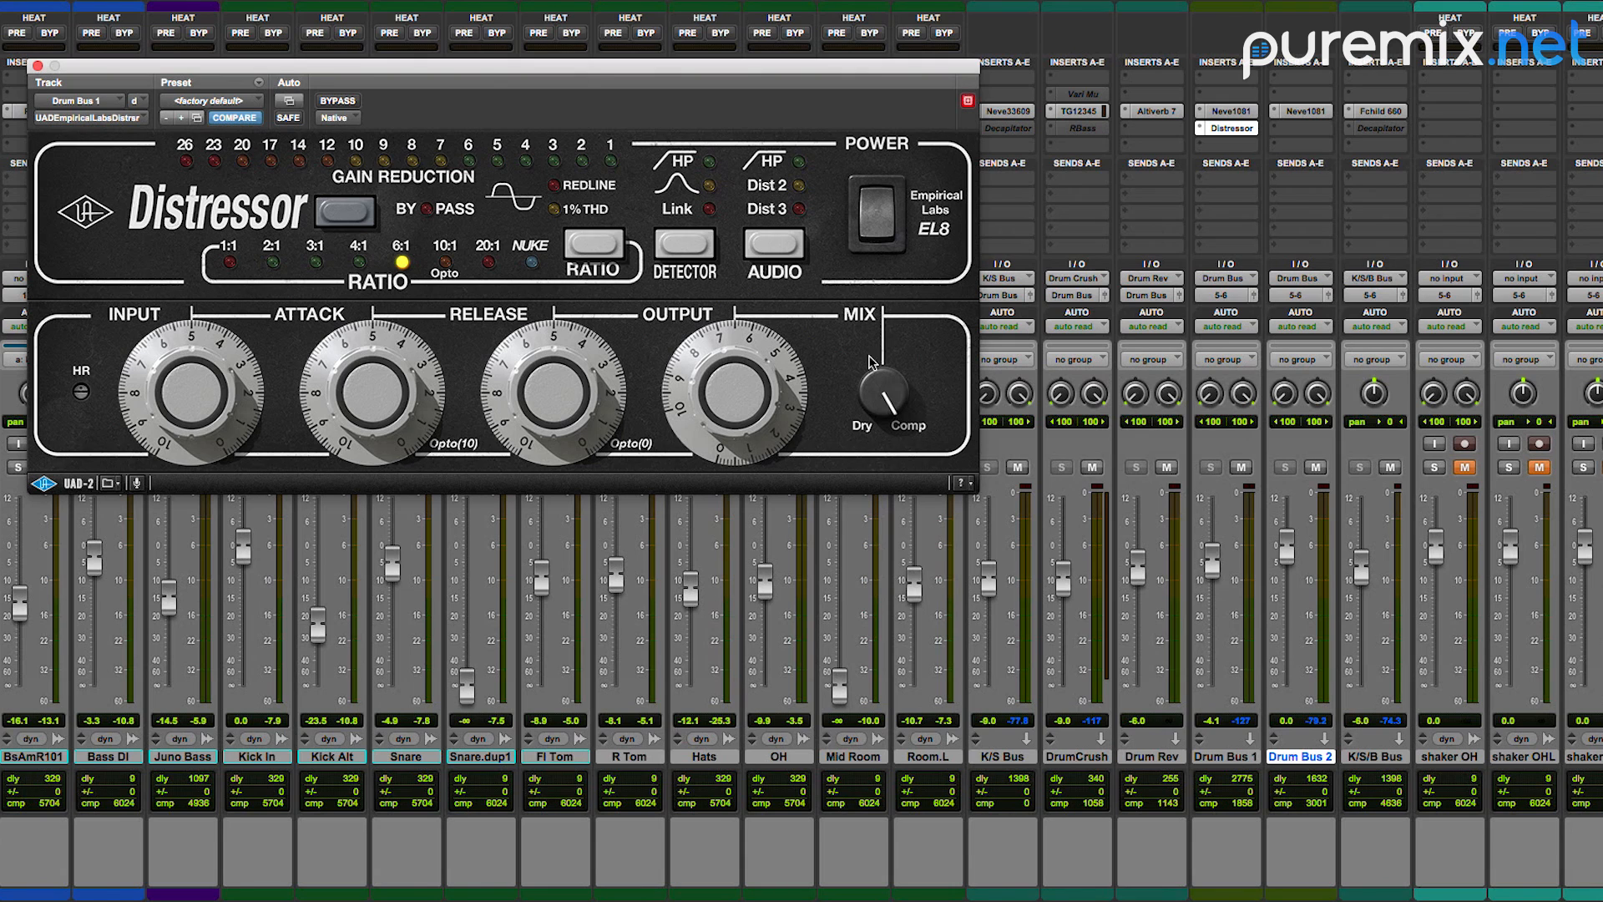
pyautogui.moveTo(880, 409); pyautogui.dragTo(916, 382)
pyautogui.keyDown('alt'); pyautogui.click(1218, 573); pyautogui.keyUp('alt')
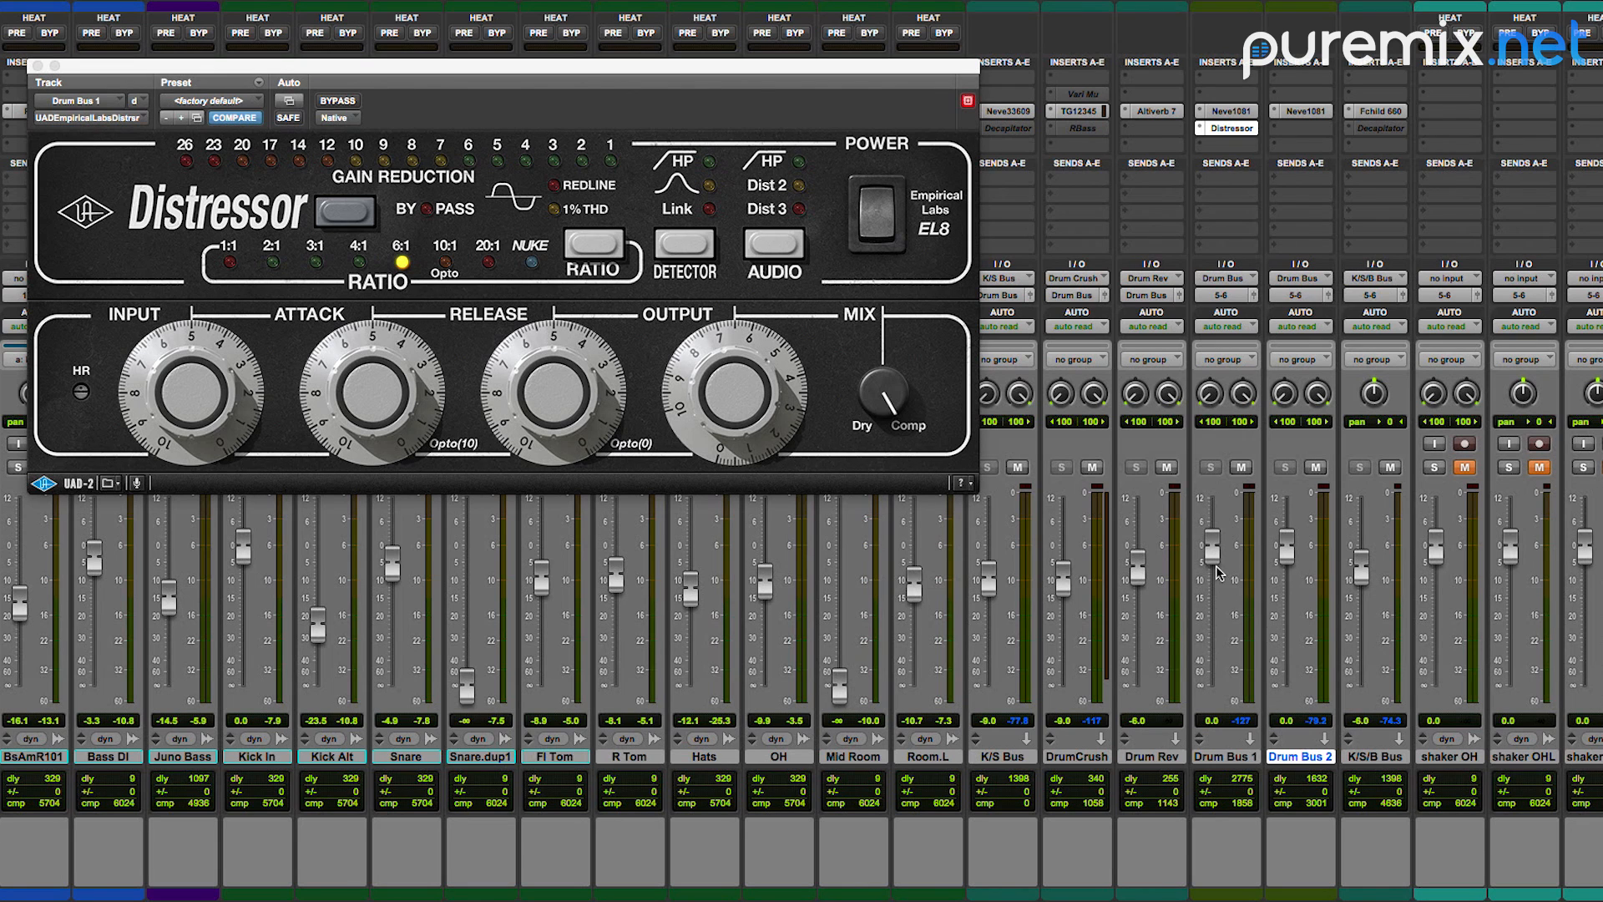
# Step: Close the Distressor plug-in window of Drum Bus 1
pyautogui.click(37, 65)
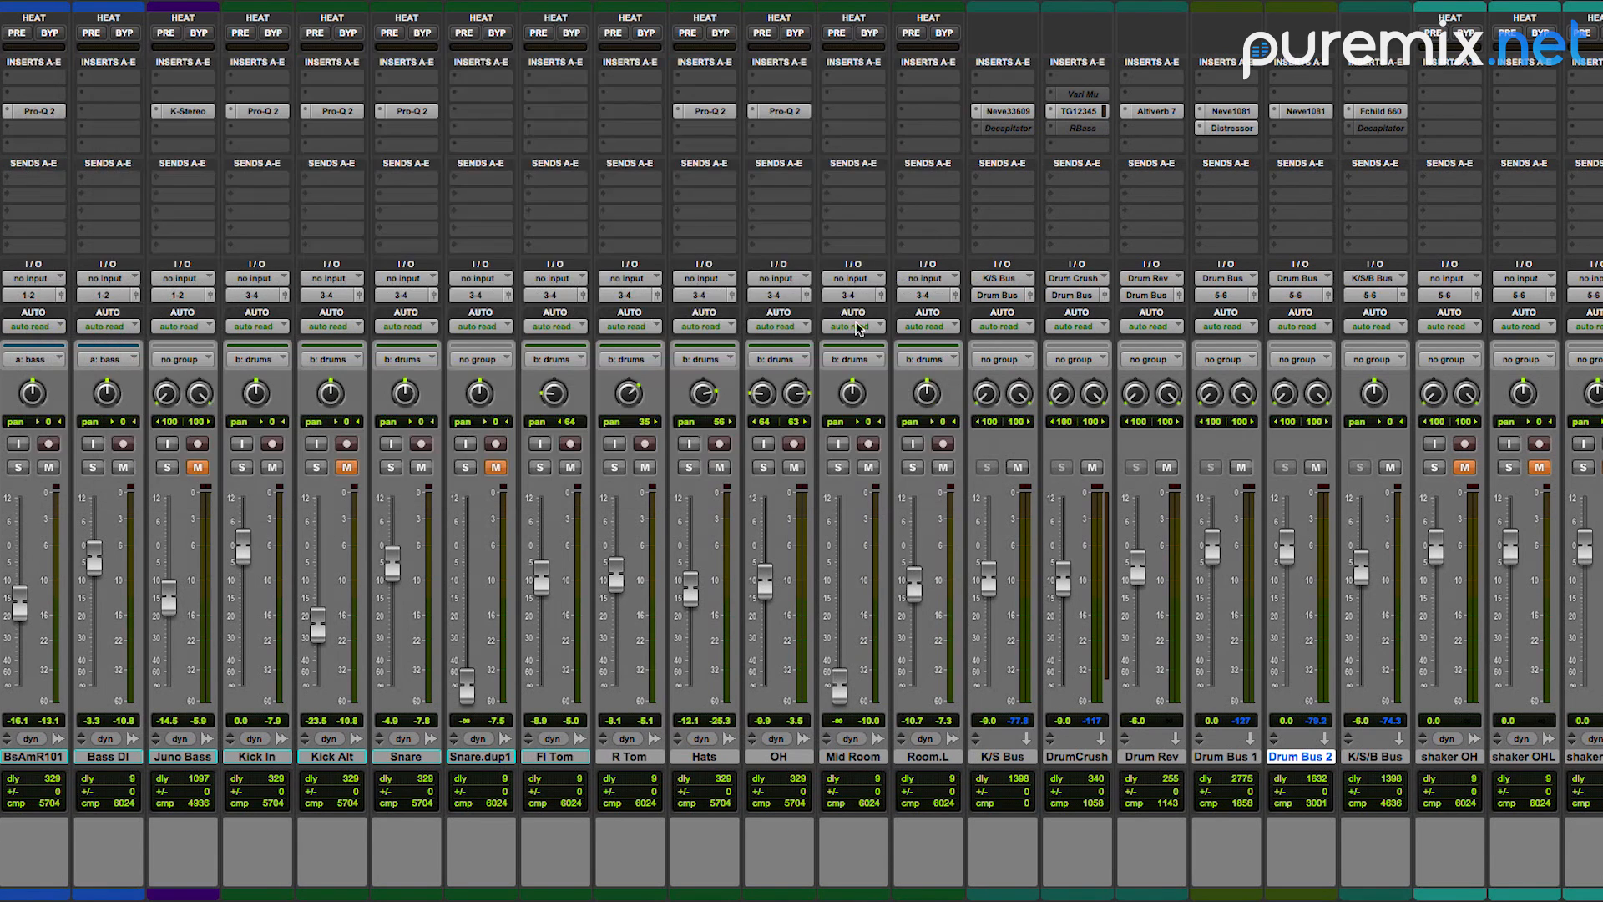
pyautogui.click(1231, 128)
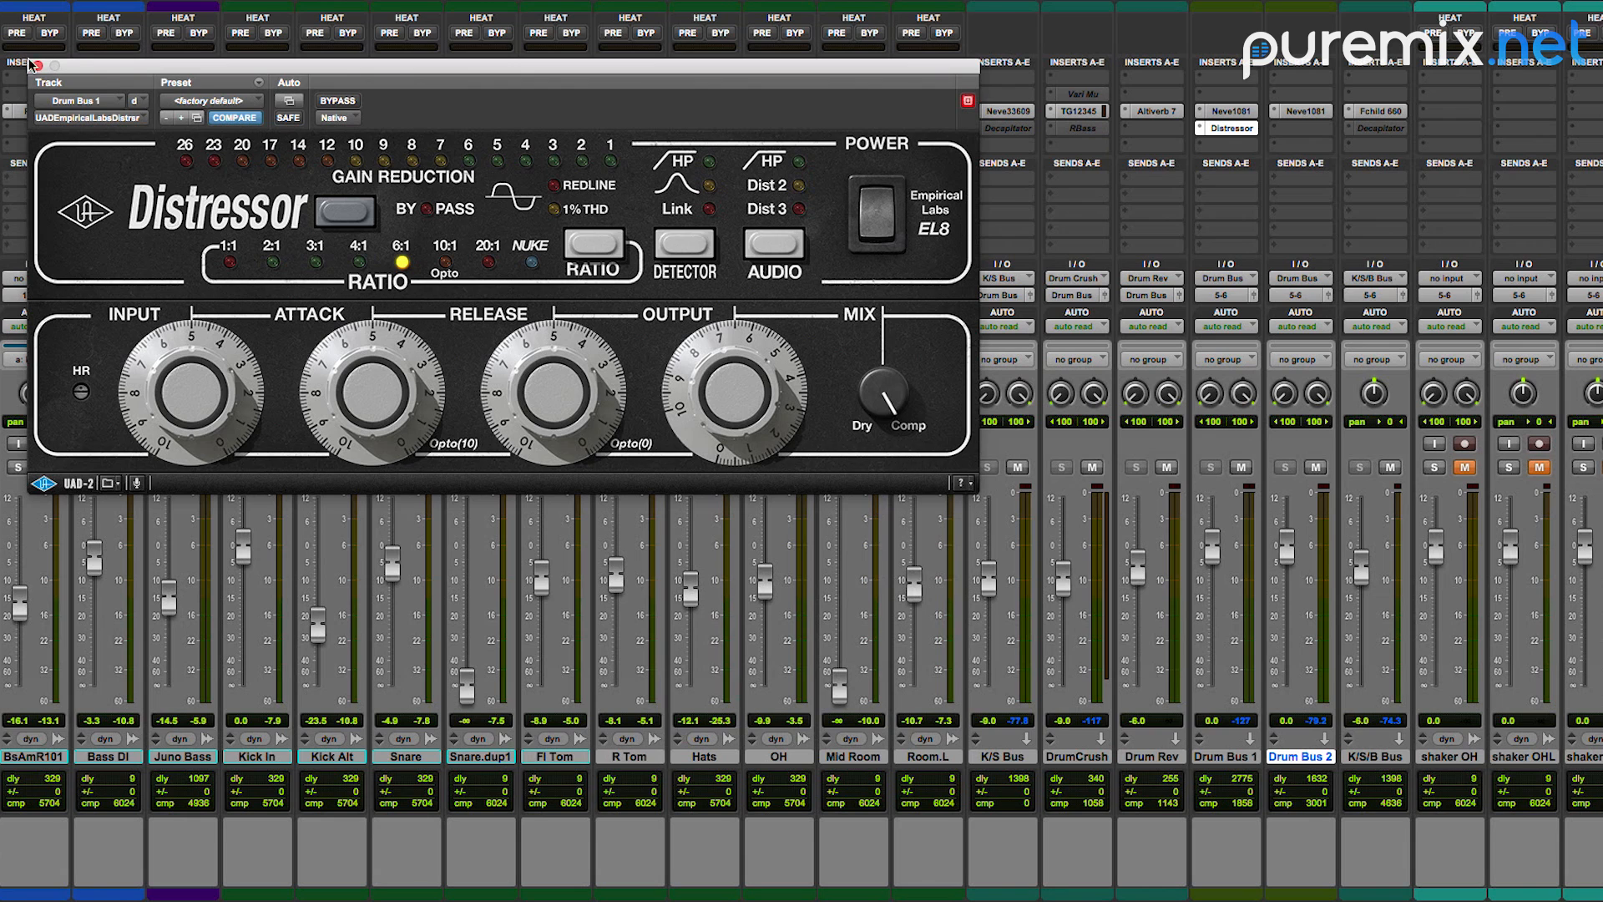
pyautogui.click(37, 66)
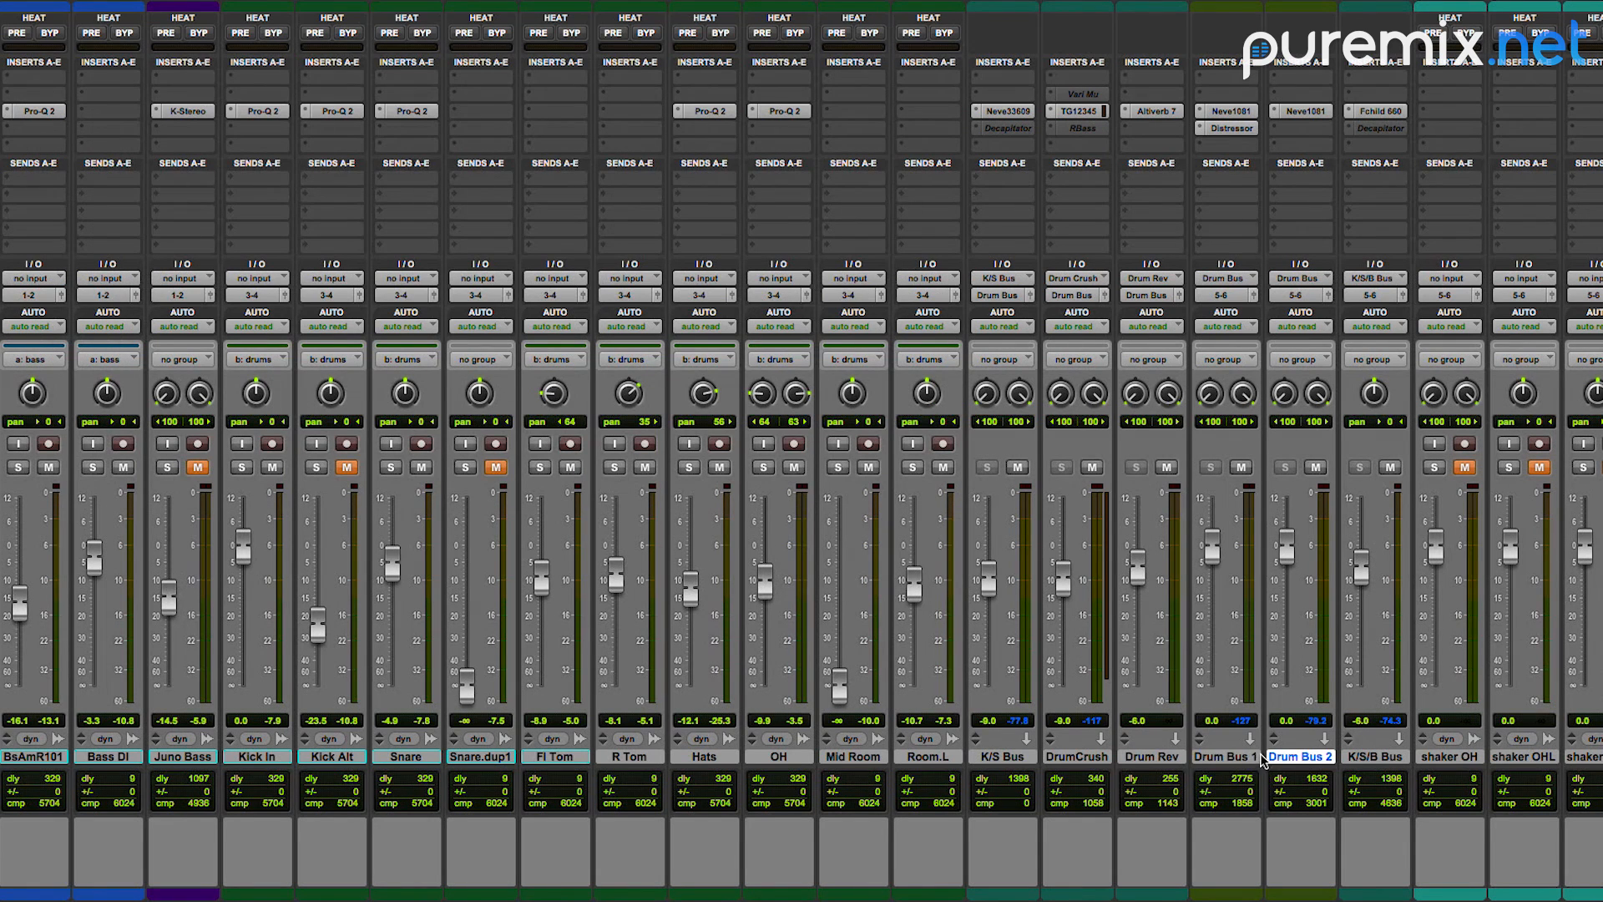
# Step: Route the outputs of all drum tracks from Kick In through Room.L to Drum Bus (Stereo)
pyautogui.click(928, 757)
pyautogui.keyDown('shift'); pyautogui.click(276, 755); pyautogui.keyUp('shift')
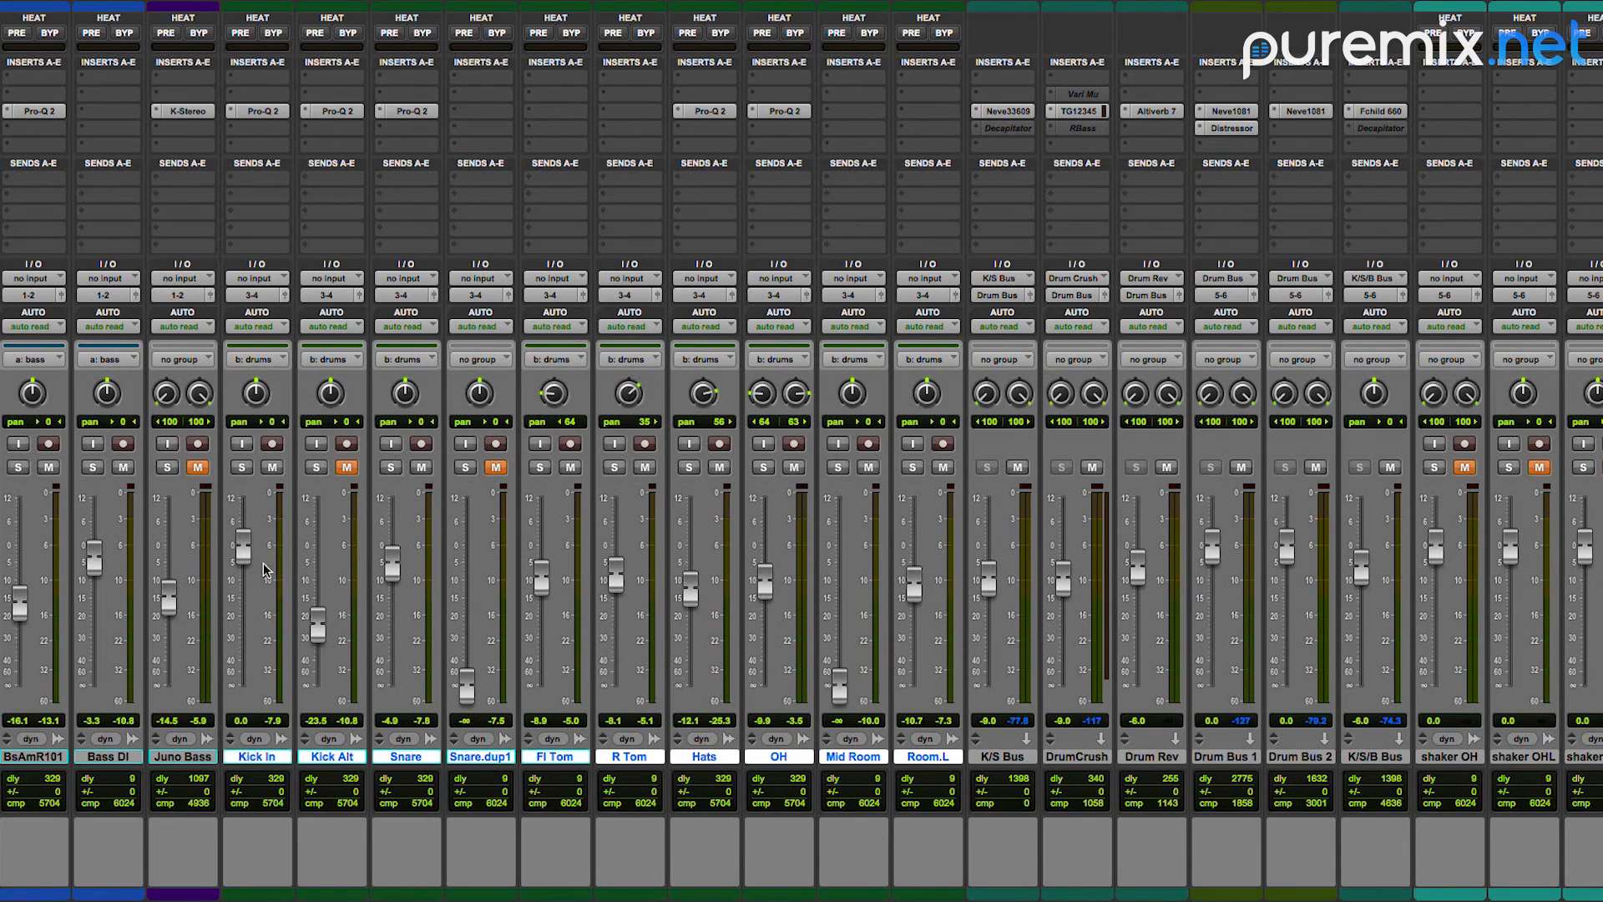
pyautogui.click(247, 295)
pyautogui.moveTo(243, 312)
pyautogui.moveTo(397, 332)
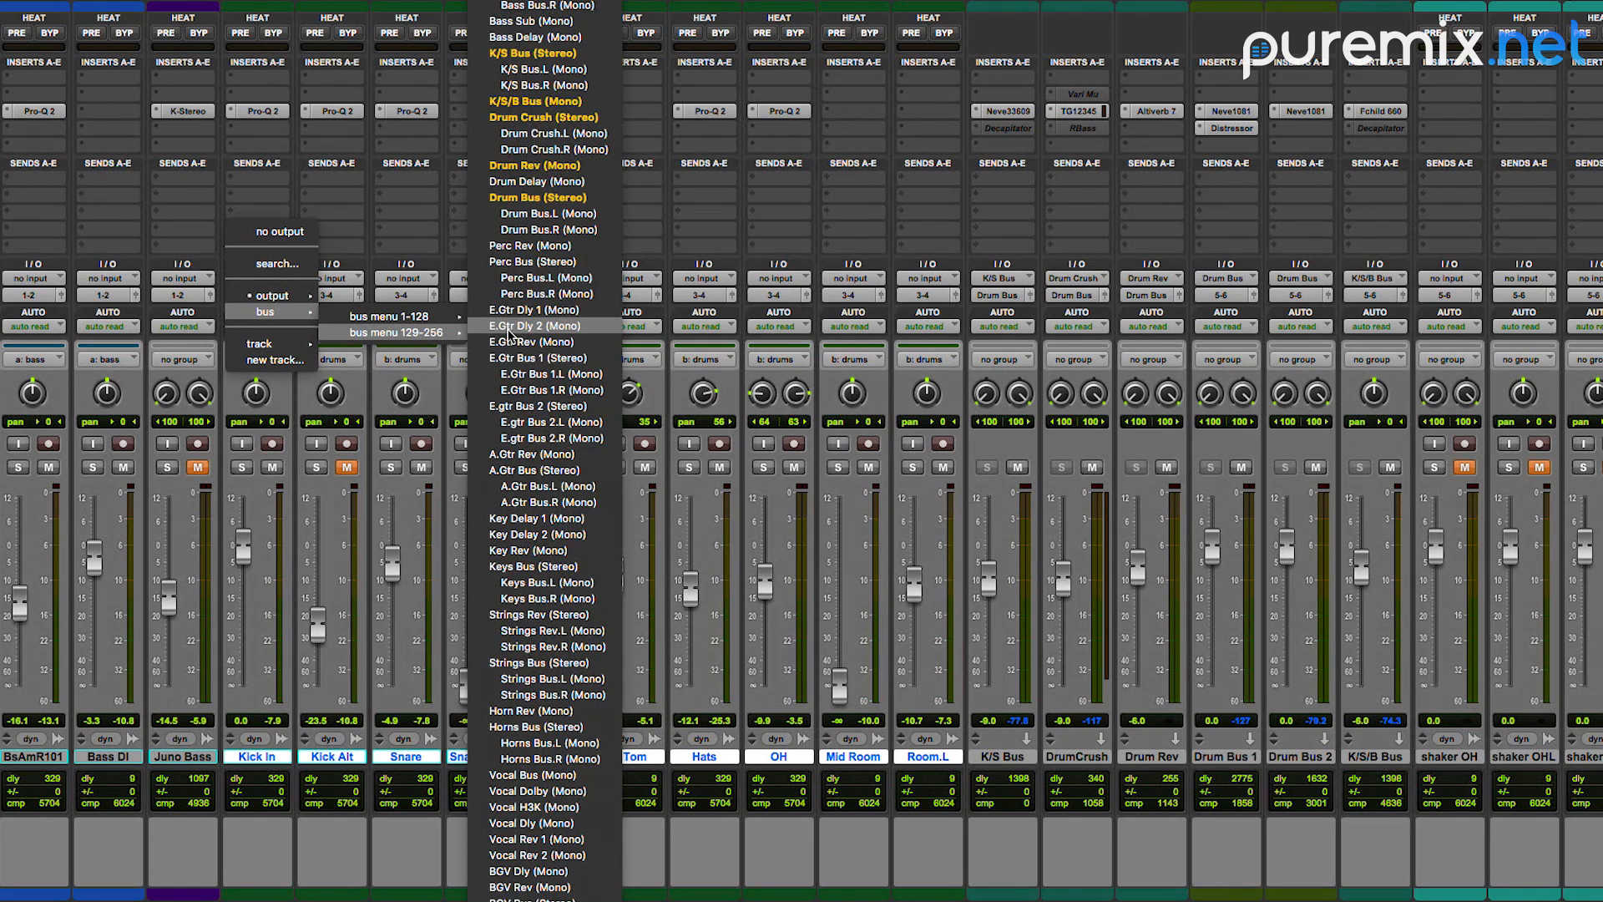
pyautogui.click(614, 198)
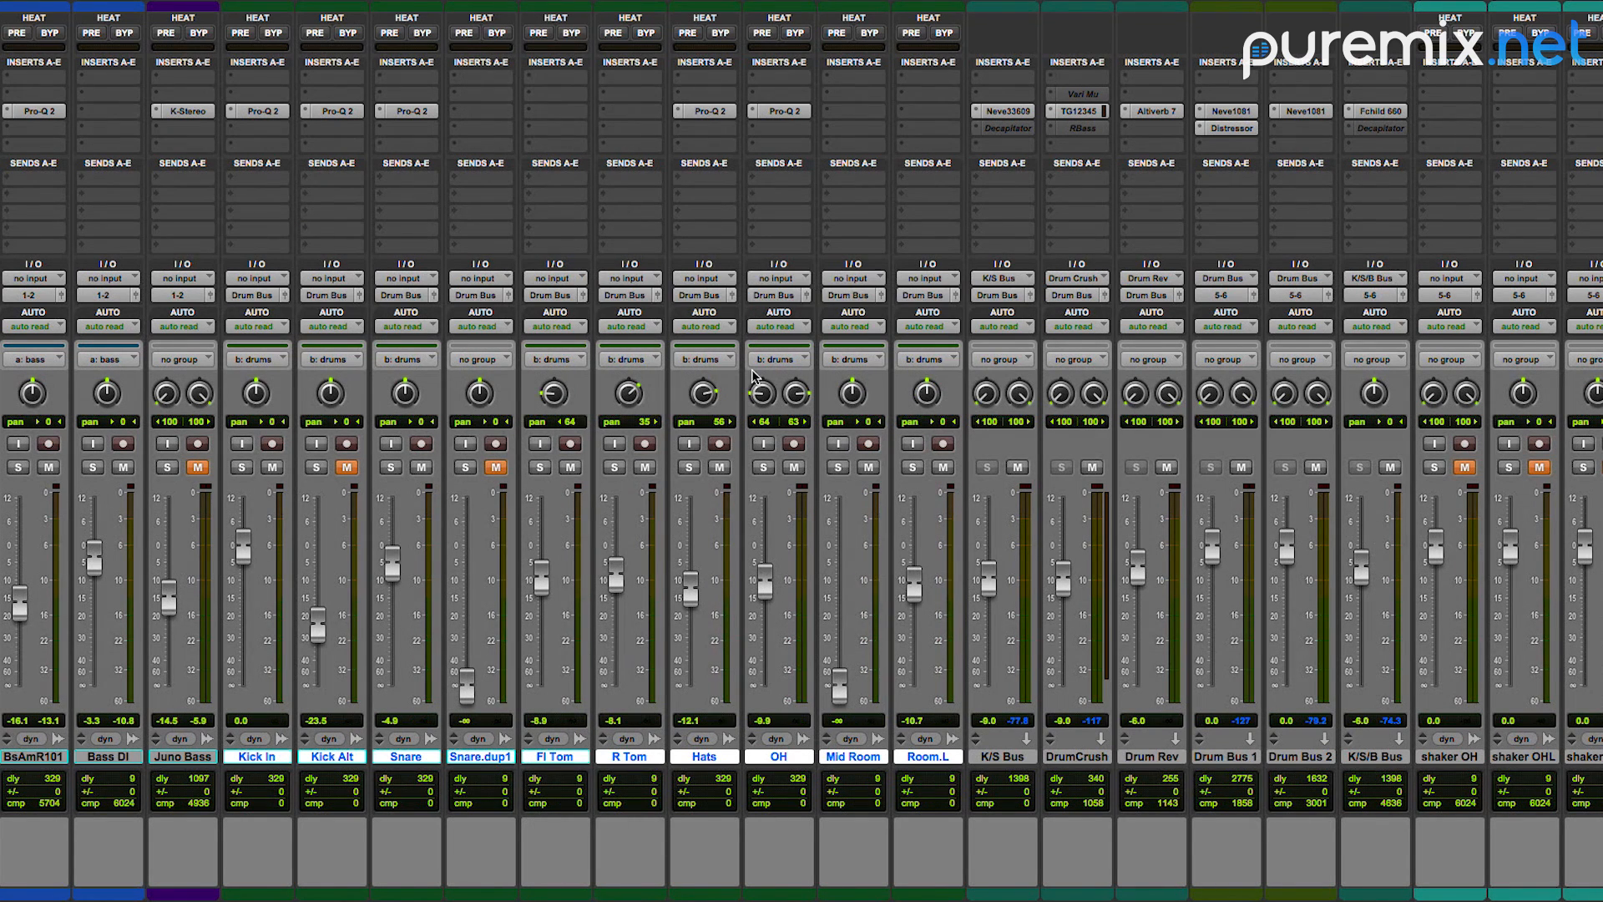
# Step: Compare Drum Bus 1 and Drum Bus 2 by muting and unmuting them during playback
pyautogui.click(1241, 467)
pyautogui.click(1315, 468)
pyautogui.click(1316, 467)
pyautogui.click(1241, 467)
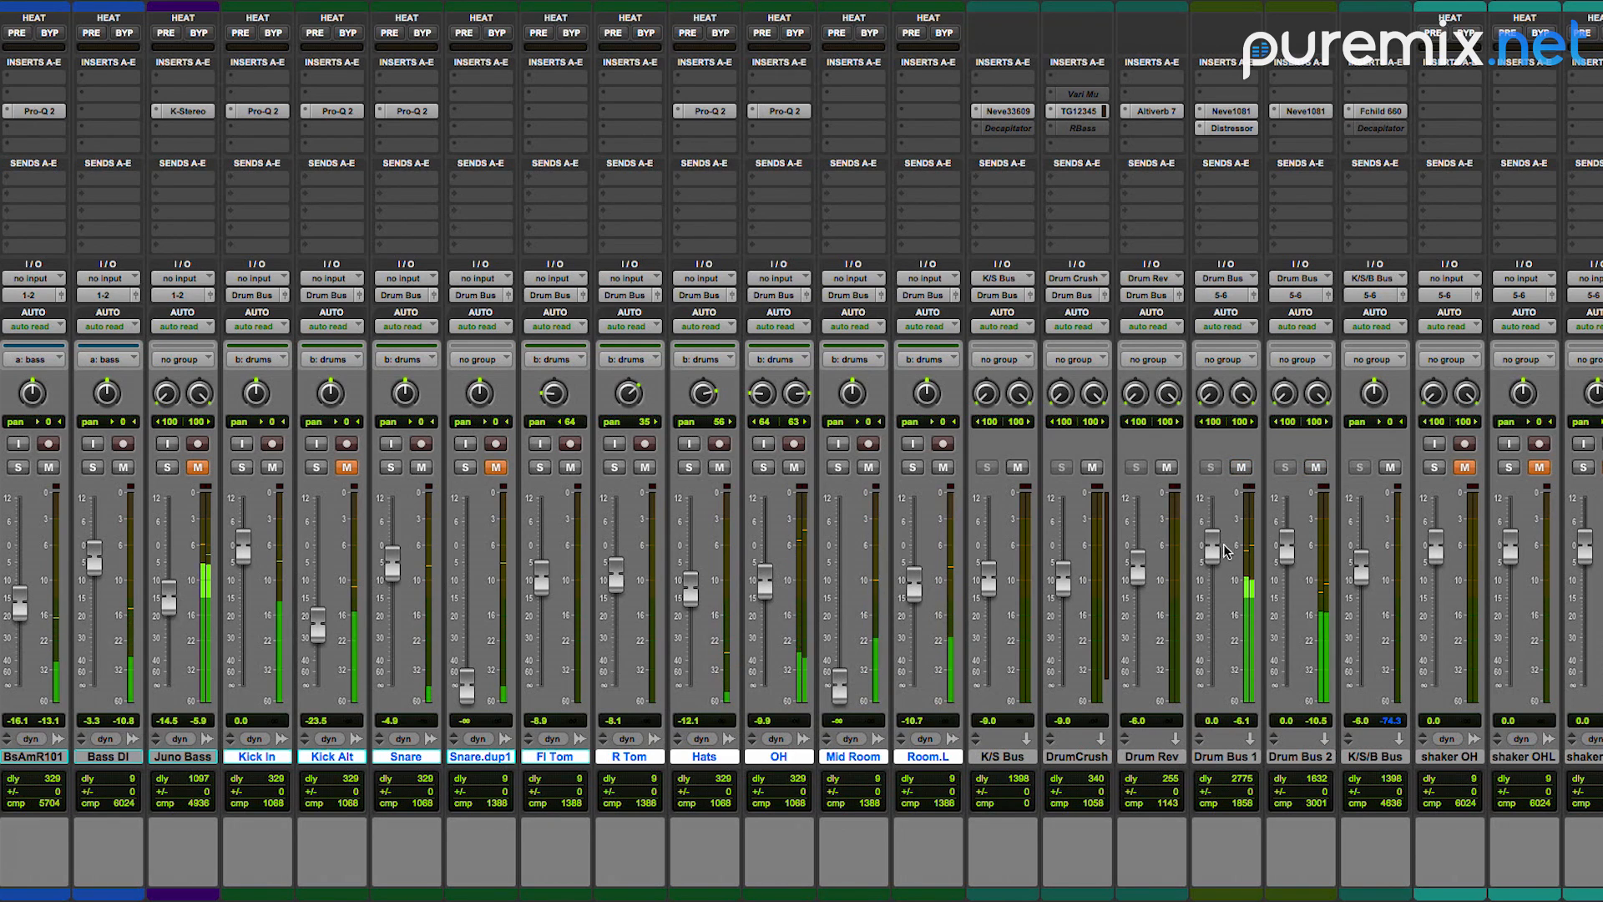
# Step: Open the Distressor on Drum Bus 1 and set its output to about 3
pyautogui.click(1231, 127)
pyautogui.press('space')
pyautogui.moveTo(746, 369); pyautogui.dragTo(738, 437)
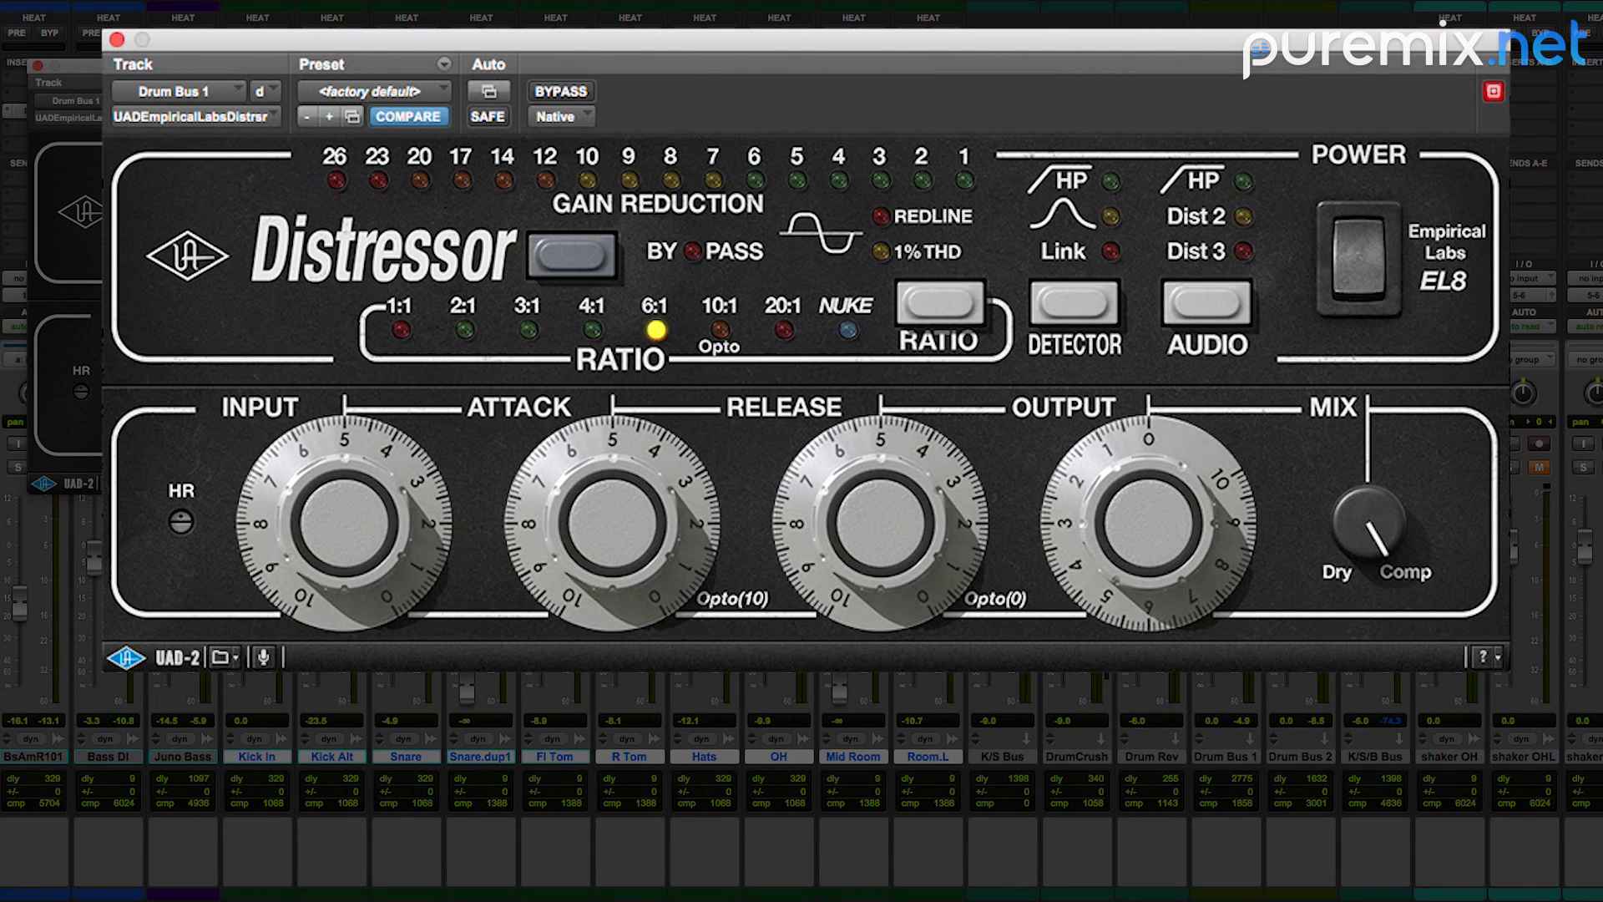
pyautogui.moveTo(1145, 498)
pyautogui.mouseDown()
pyautogui.moveTo(1149, 471)
pyautogui.moveTo(1139, 522)
pyautogui.moveTo(1167, 476)
pyautogui.mouseUp()
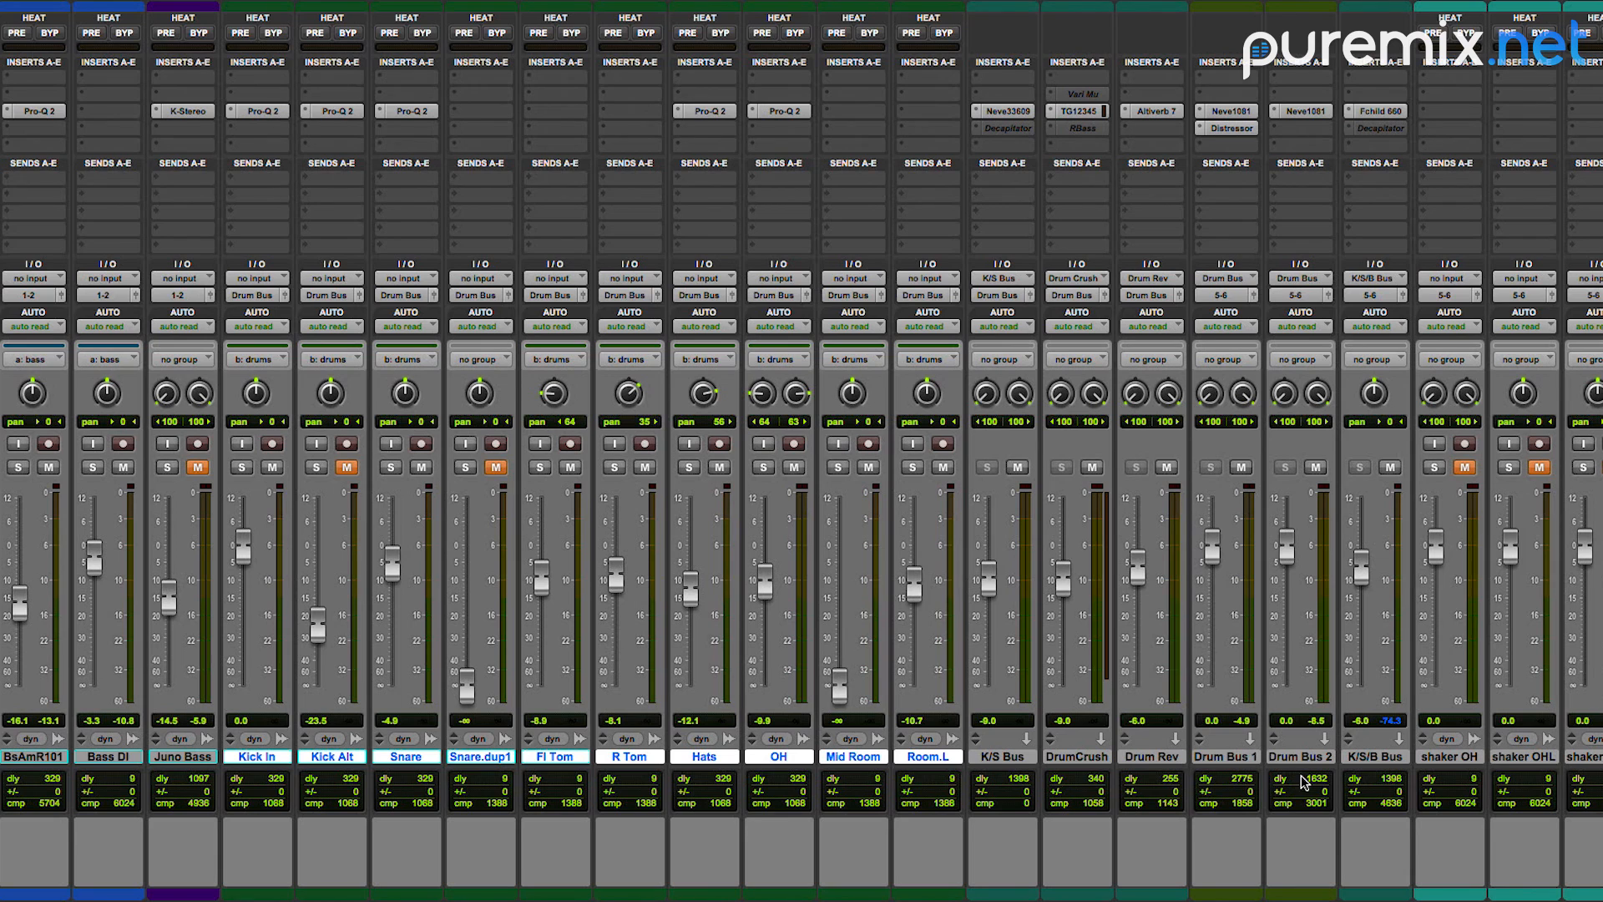
# Step: Select Drum Bus 2, open its Neve 1081 EQ, and adjust the low band with its shape switched to bell
pyautogui.click(1017, 757)
pyautogui.click(1077, 757)
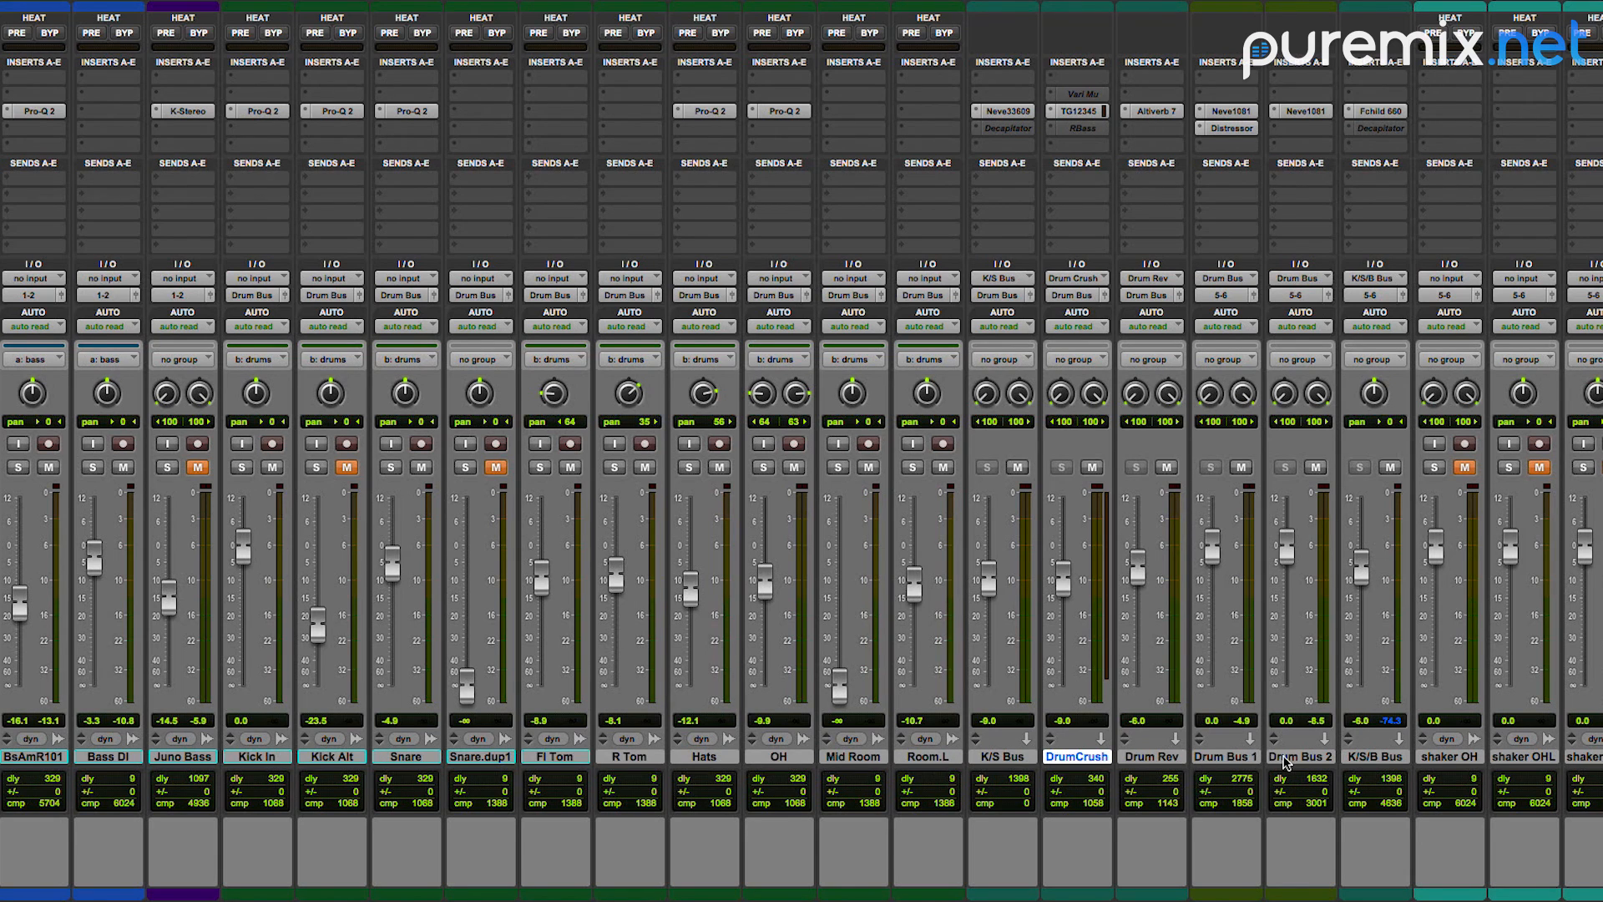
pyautogui.click(1286, 757)
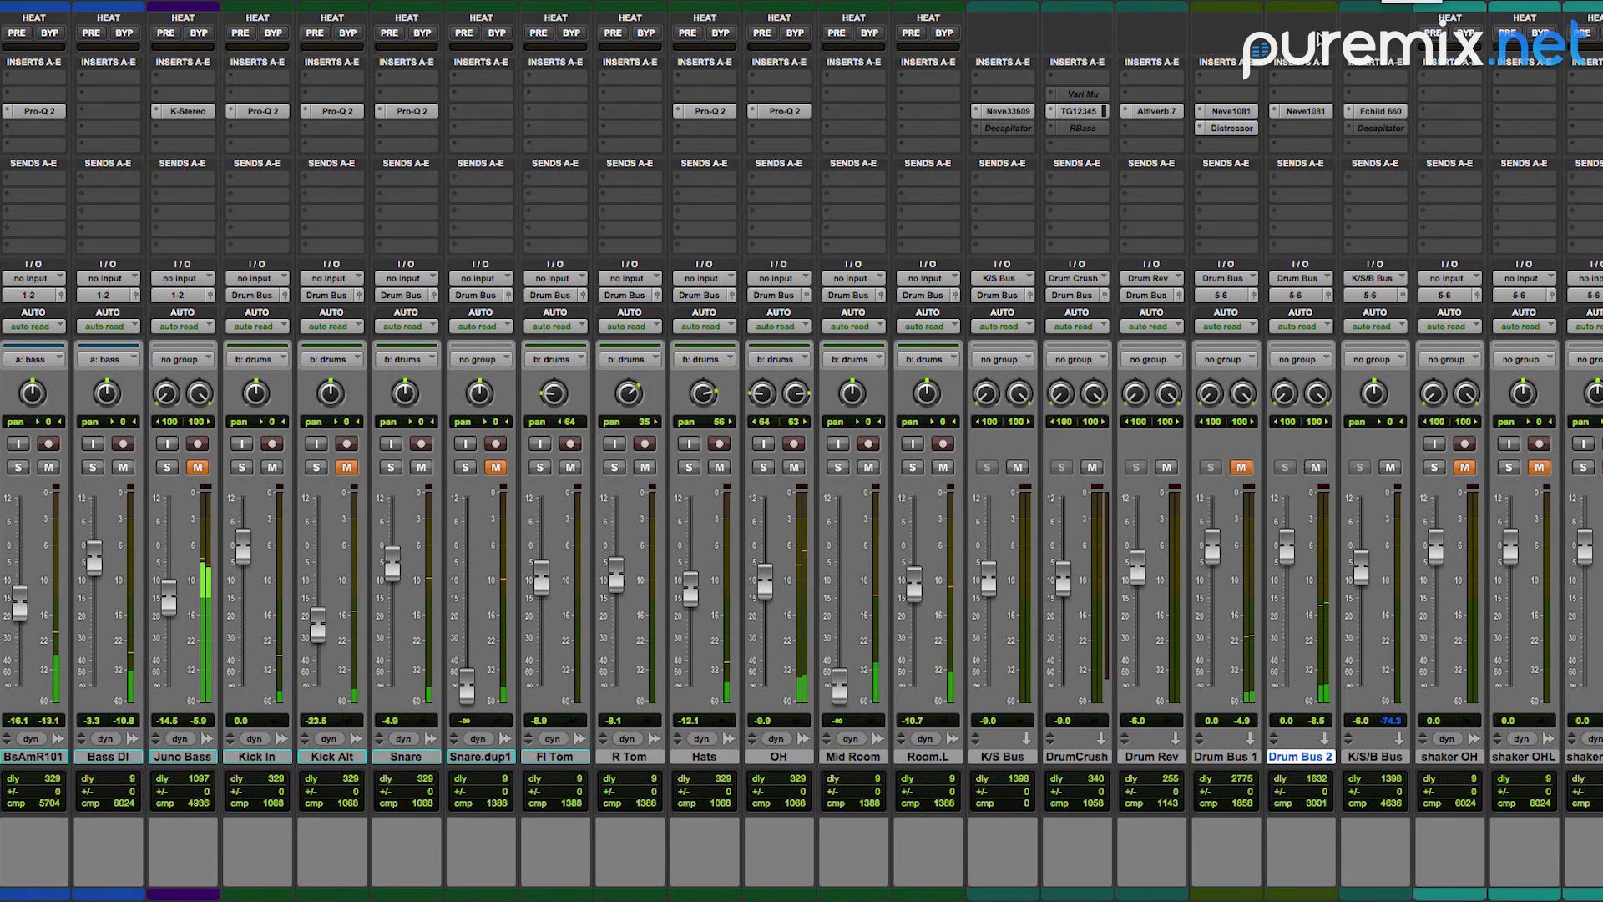
pyautogui.click(1305, 111)
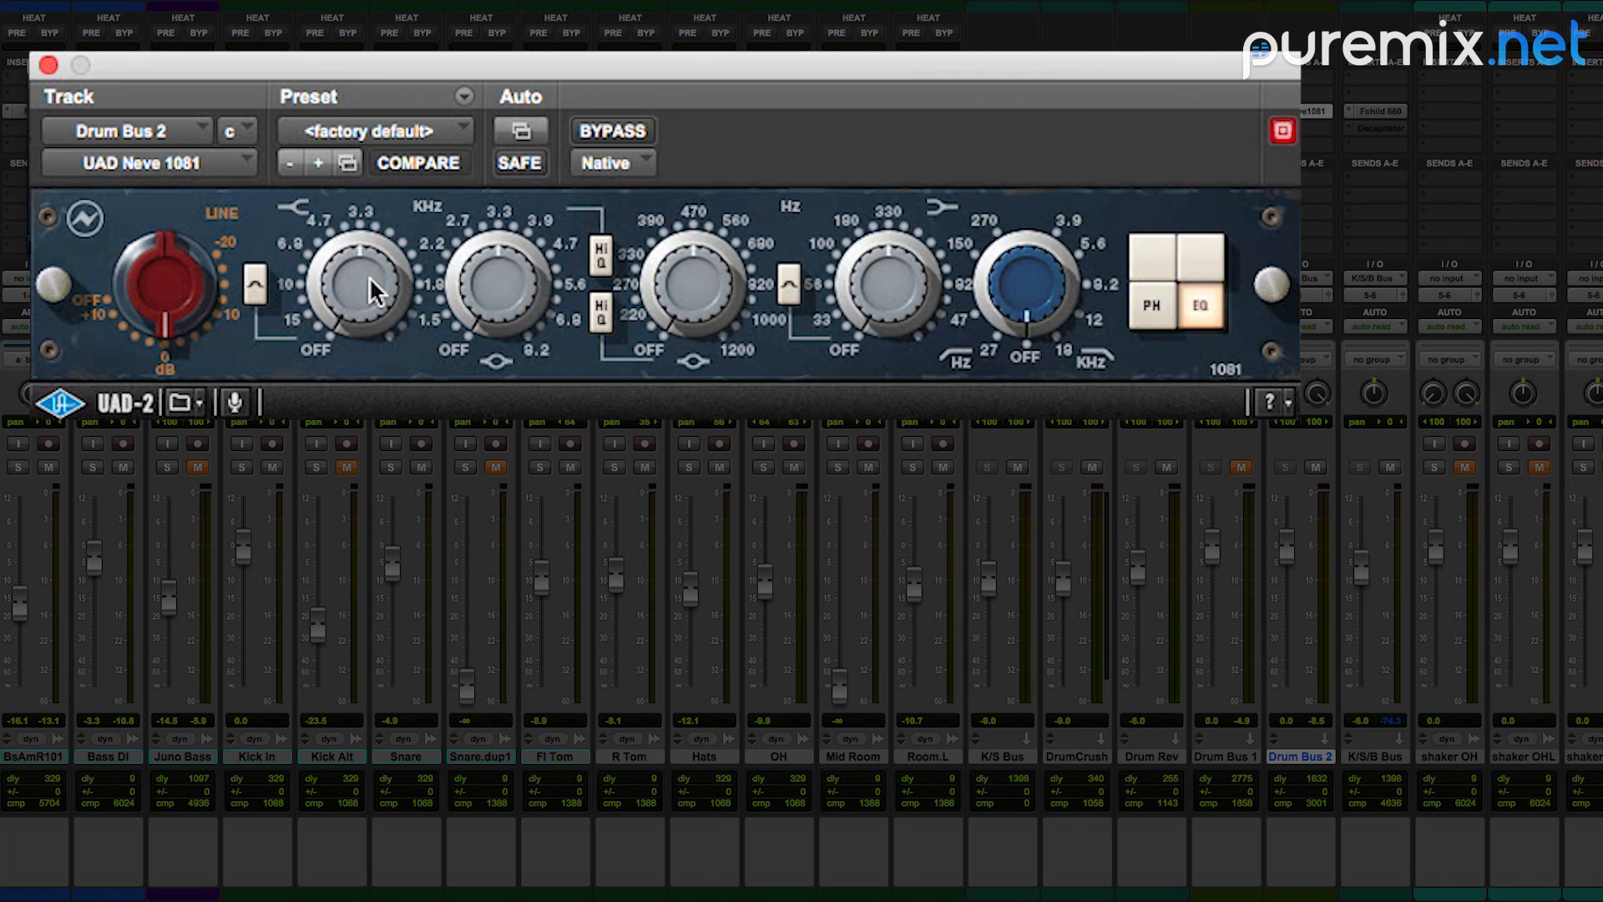
pyautogui.press('space')
pyautogui.moveTo(887, 283); pyautogui.dragTo(843, 274)
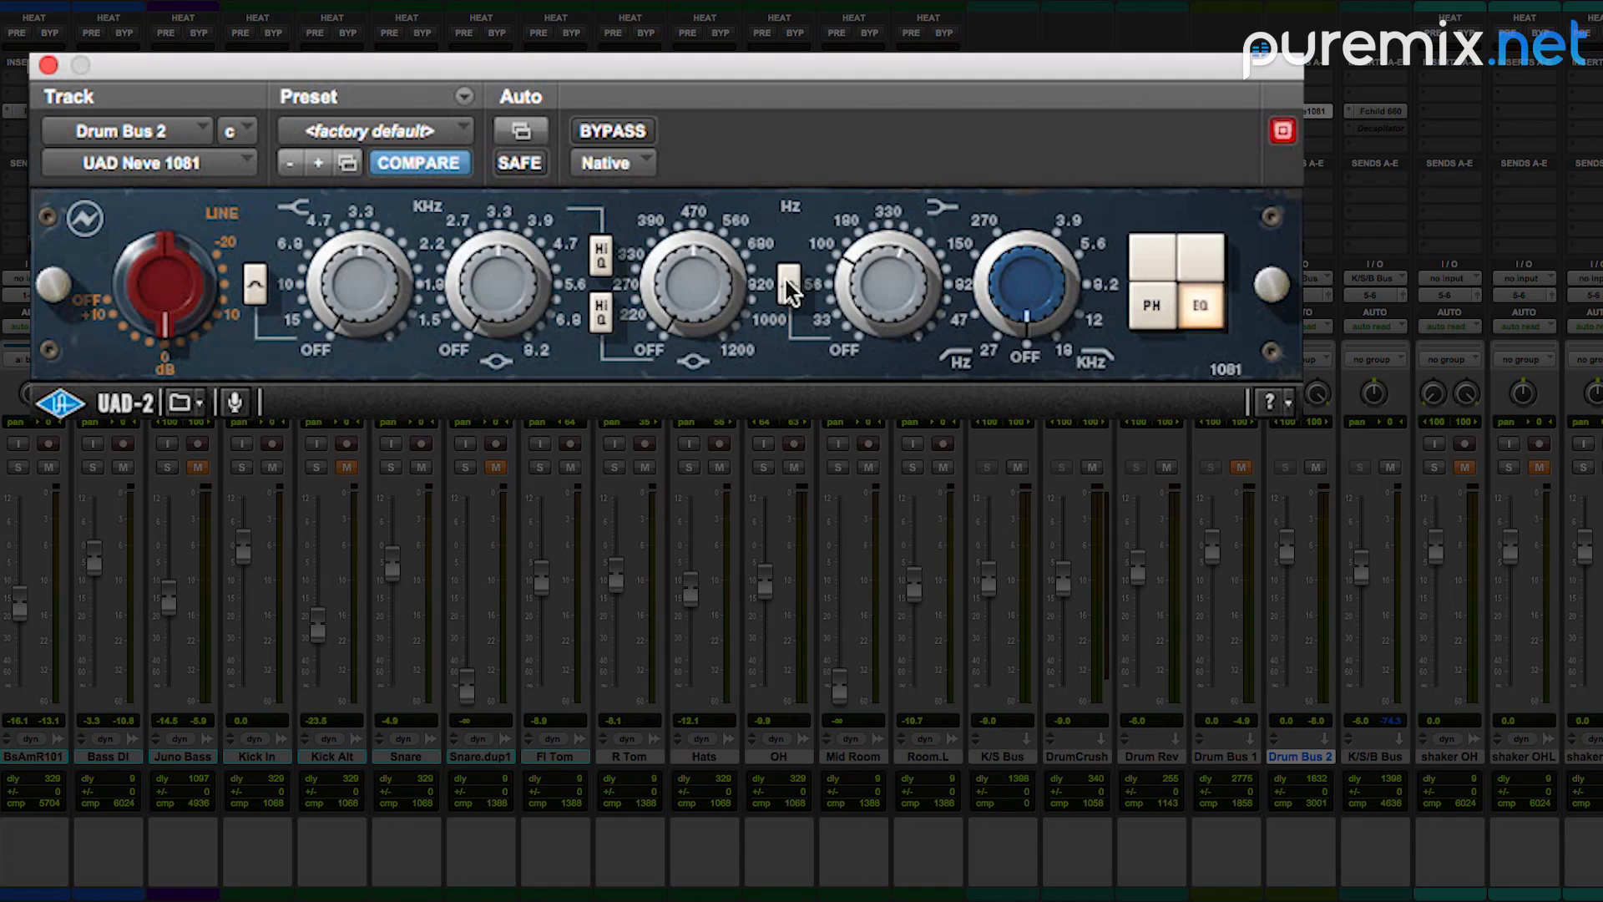
pyautogui.click(787, 284)
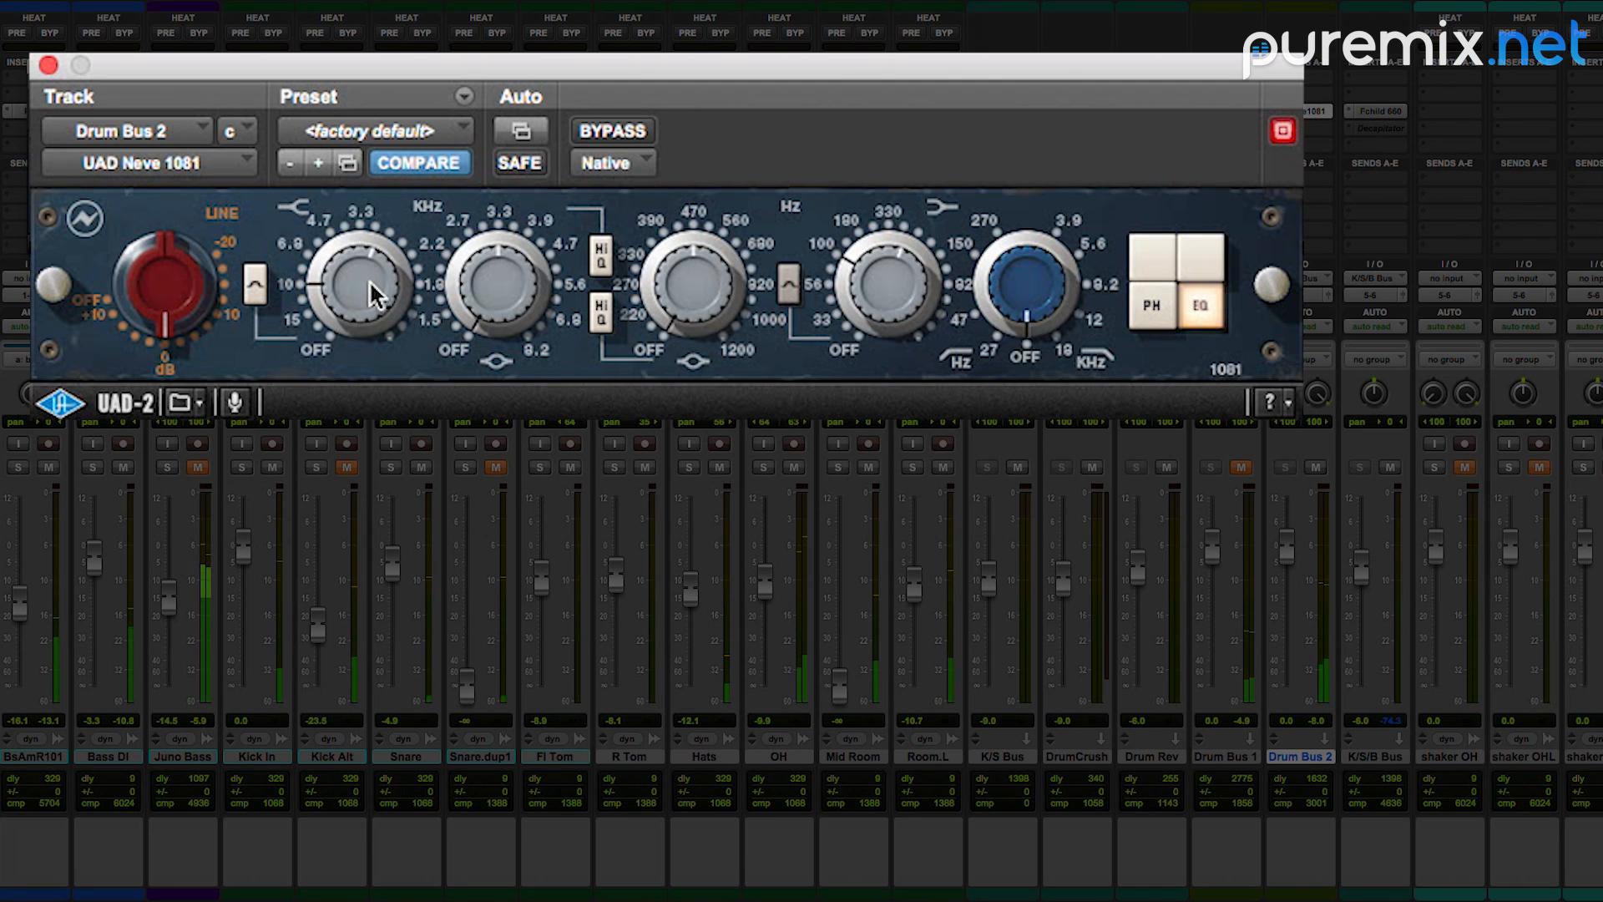
# Step: Adjust the high band and the low-mid band of Drum Bus 2's Neve 1081 during playback
pyautogui.moveTo(374, 284); pyautogui.dragTo(330, 316)
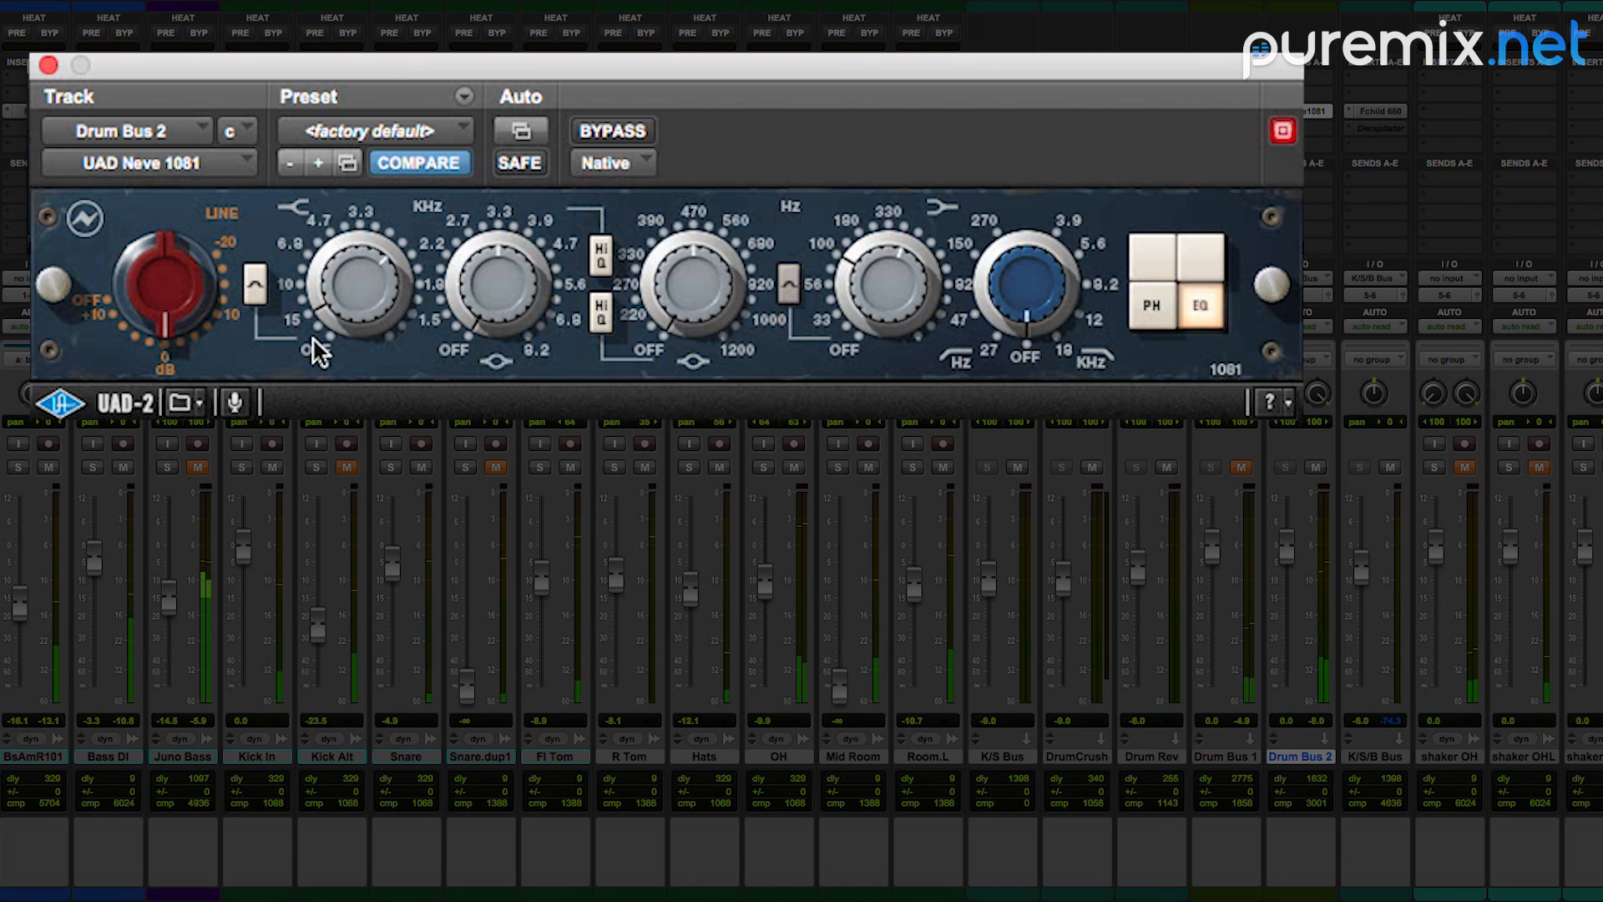
pyautogui.moveTo(309, 328)
pyautogui.mouseDown()
pyautogui.moveTo(309, 294)
pyautogui.moveTo(307, 326)
pyautogui.mouseUp()
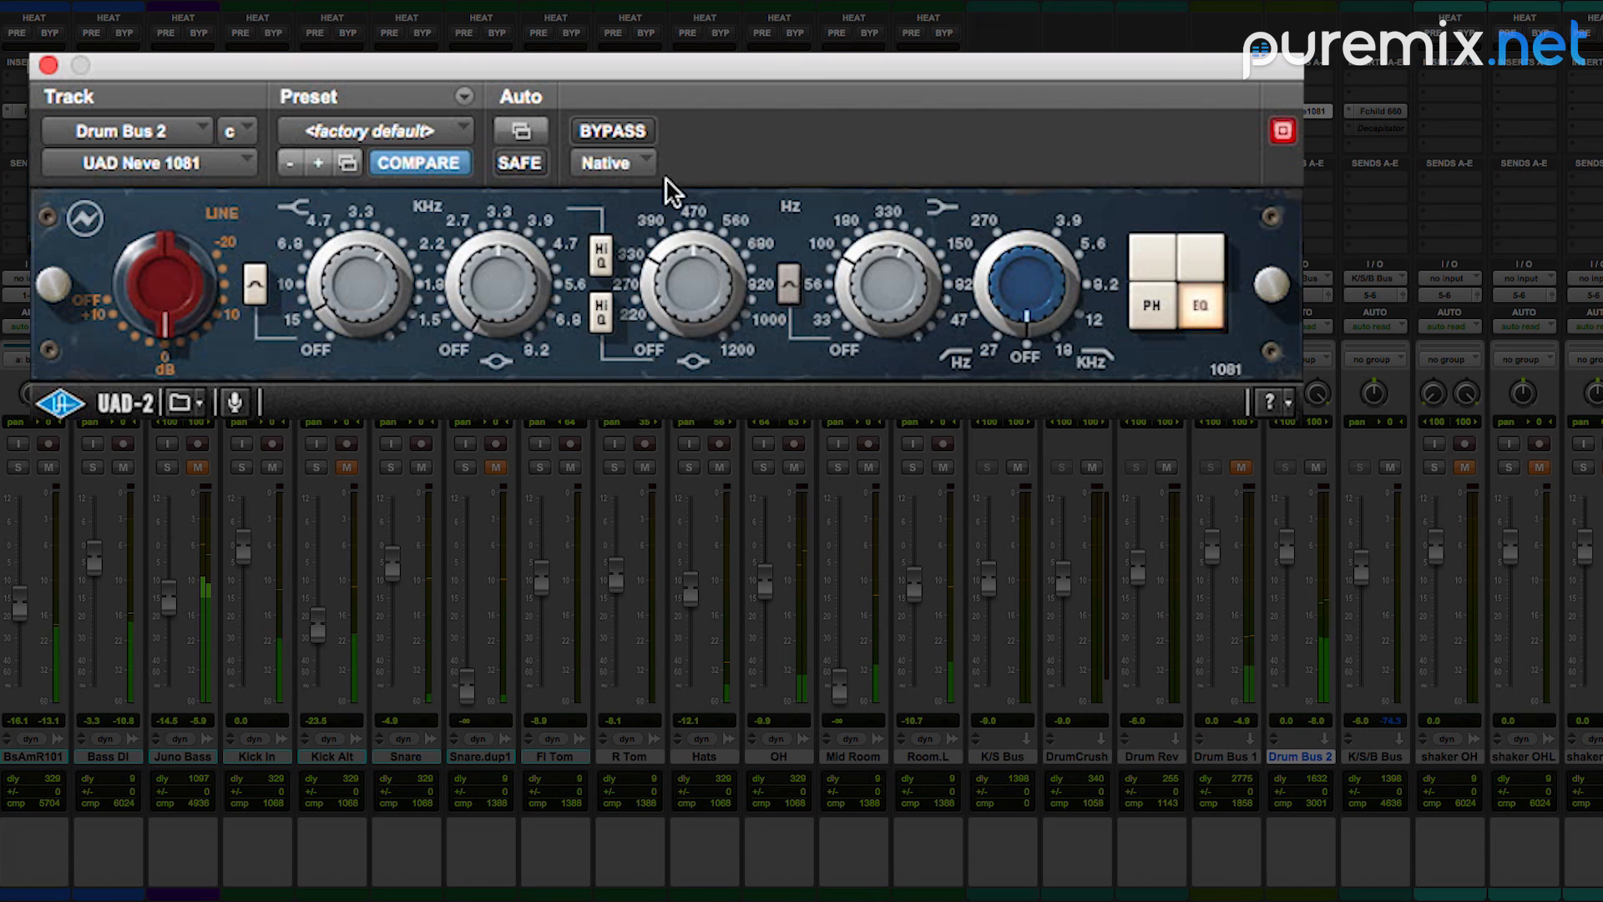
pyautogui.moveTo(681, 297); pyautogui.dragTo(686, 293)
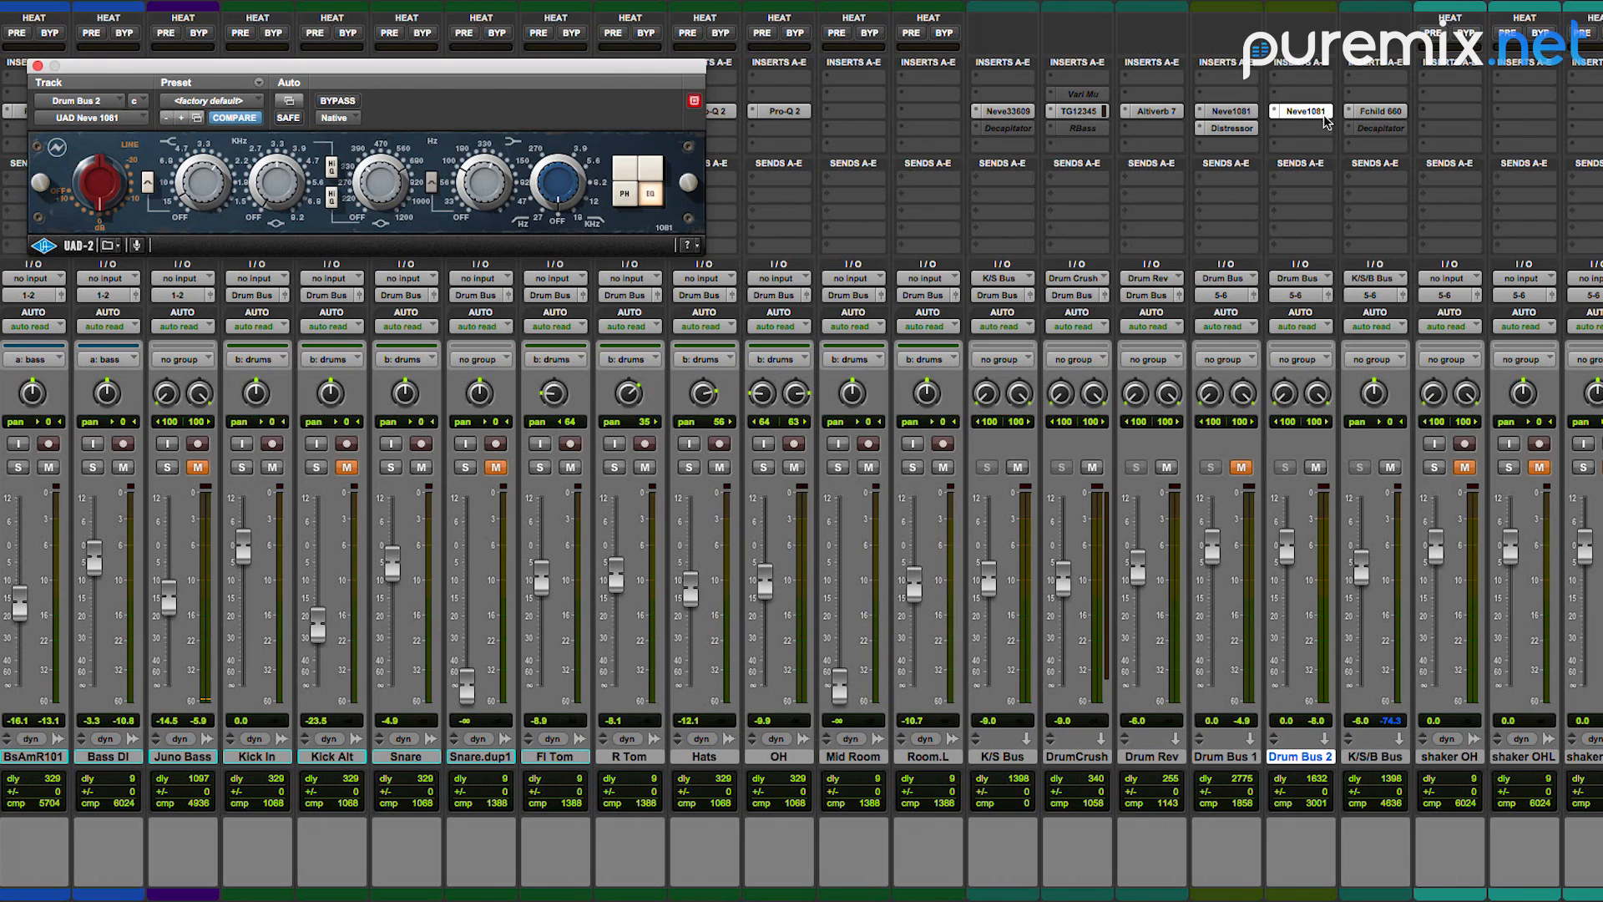
# Step: Copy the Neve 1081 EQ from Drum Bus 2 to Drum Bus 1 and compare the two plug-ins
pyautogui.moveTo(1296, 109); pyautogui.dragTo(1227, 111)
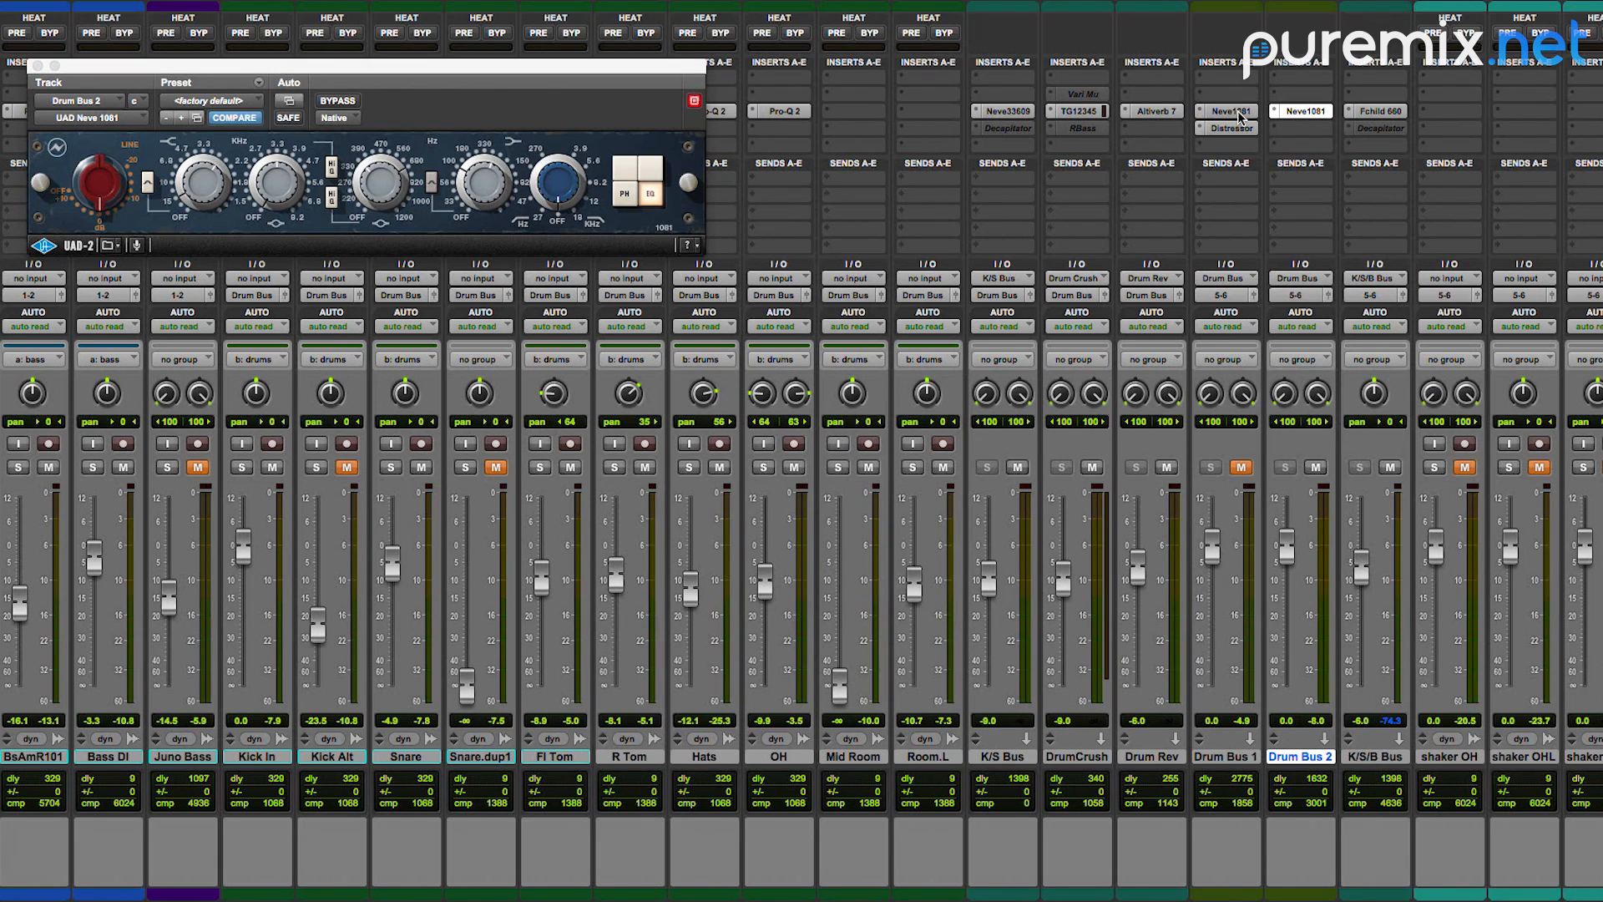
pyautogui.click(1238, 113)
pyautogui.click(1290, 111)
pyautogui.click(1239, 111)
pyautogui.click(1321, 111)
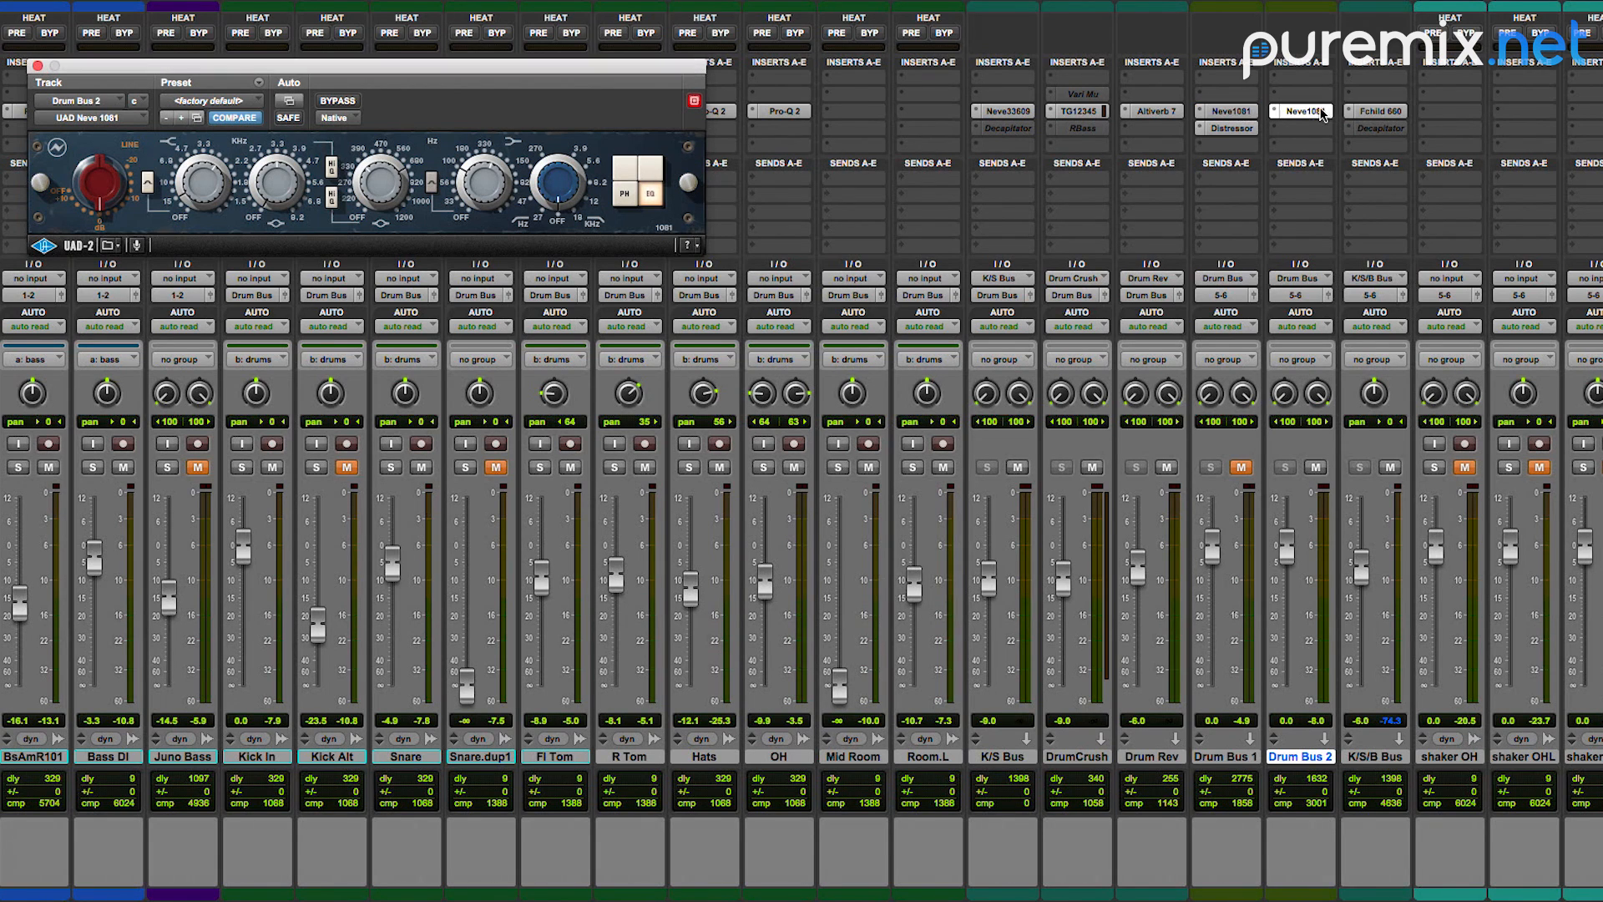
# Step: Unmute Drum Bus 1 and set its Distressor to the Nuke ratio with the input at about 5.5
pyautogui.click(1240, 468)
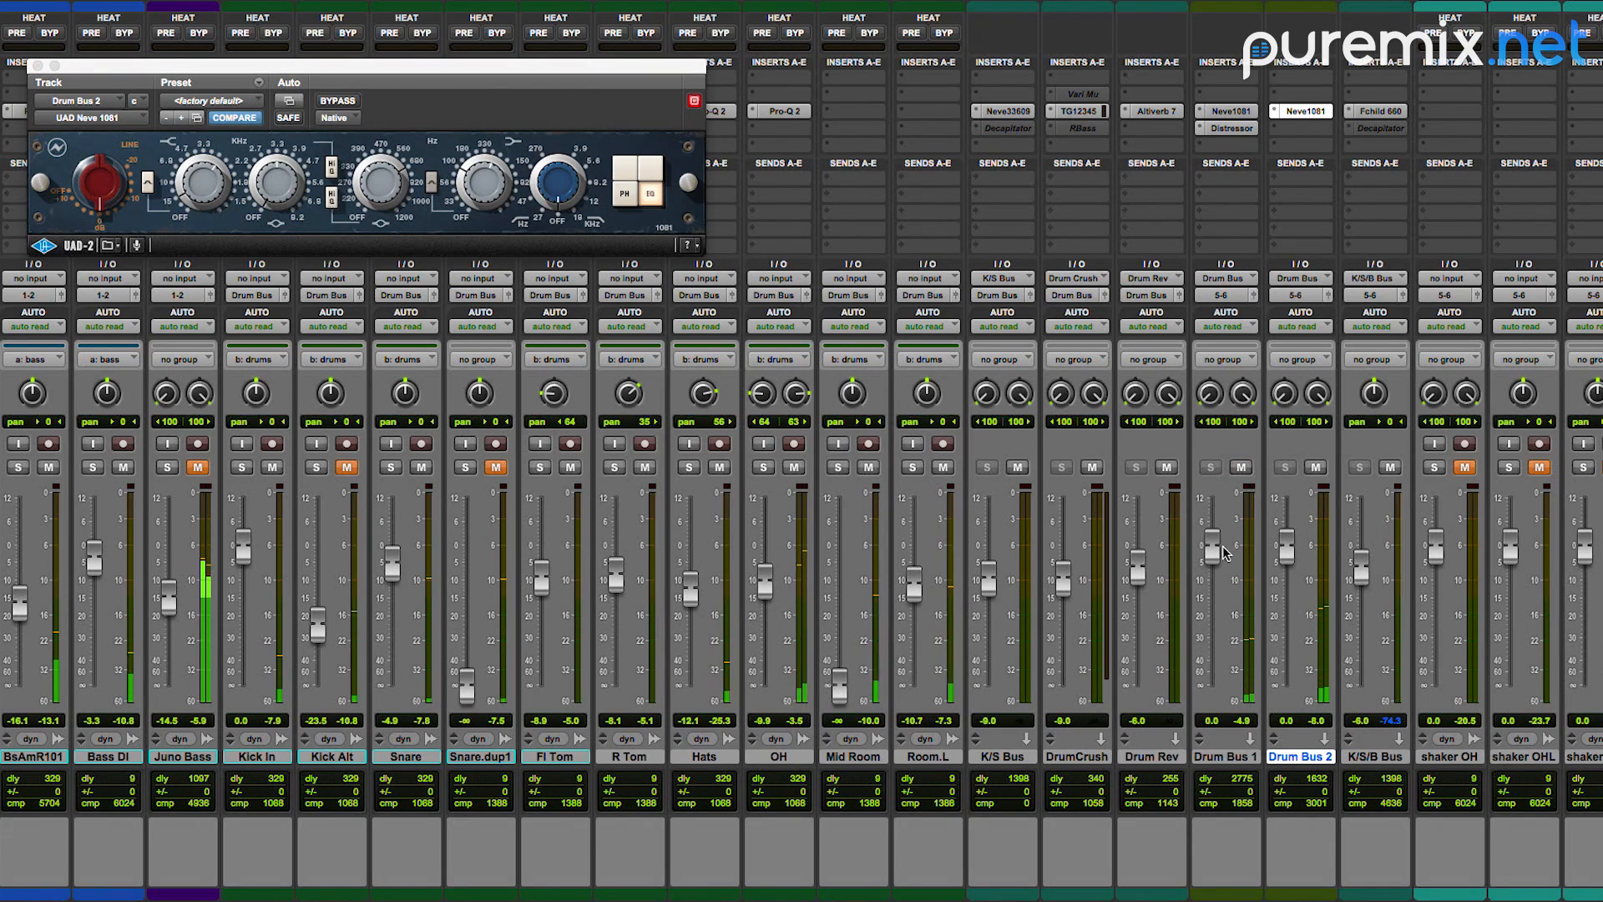
pyautogui.click(1232, 126)
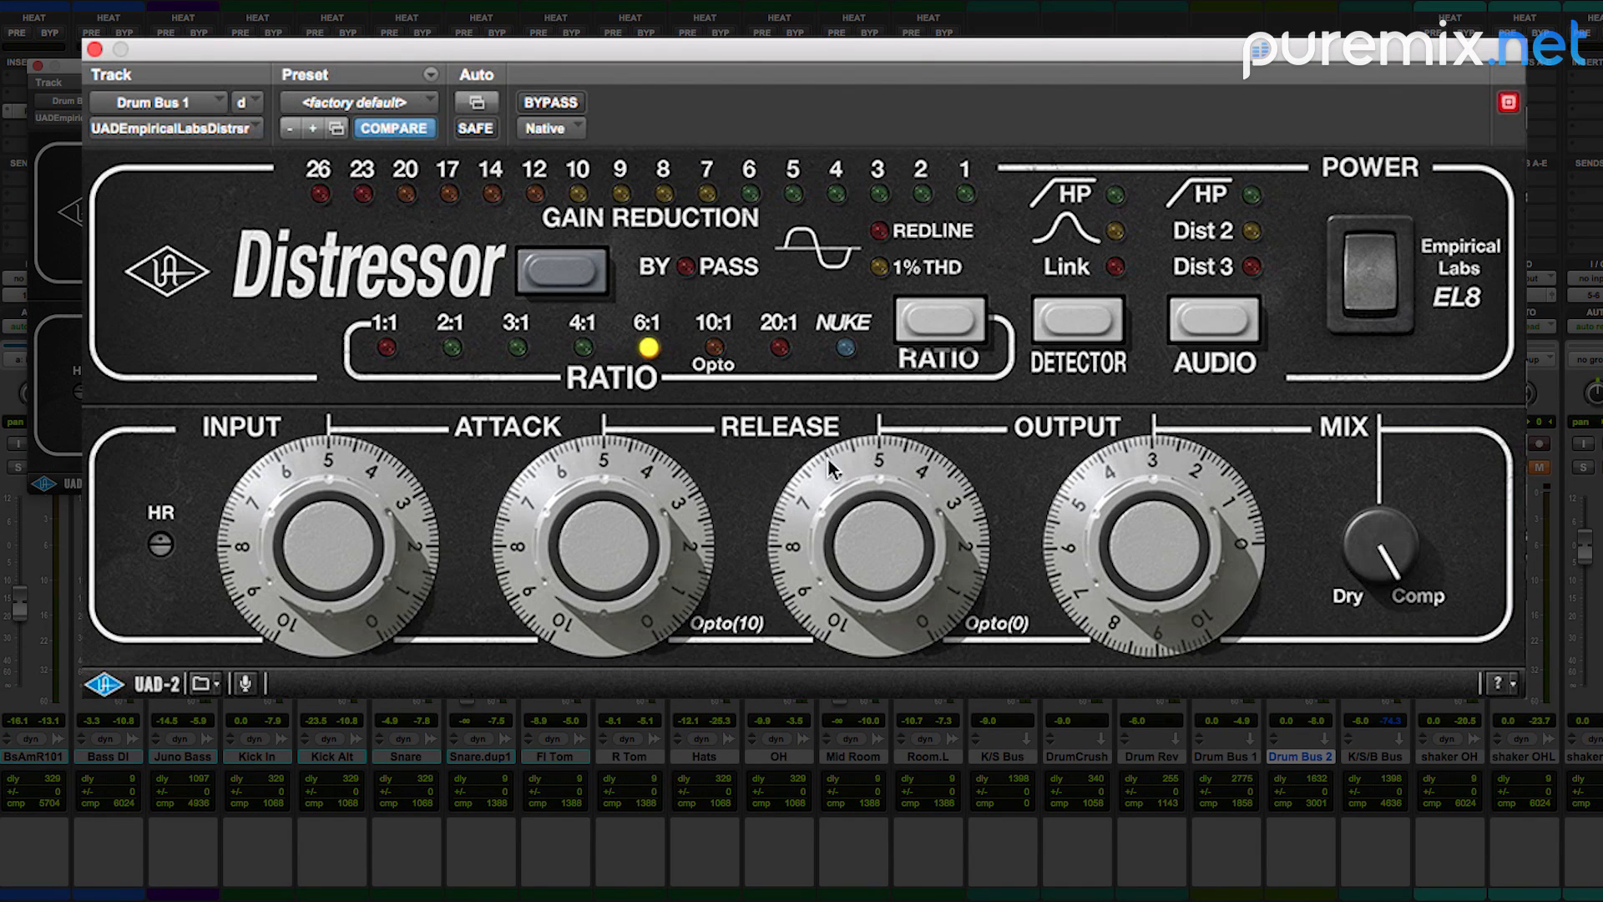
pyautogui.moveTo(368, 537); pyautogui.dragTo(370, 518)
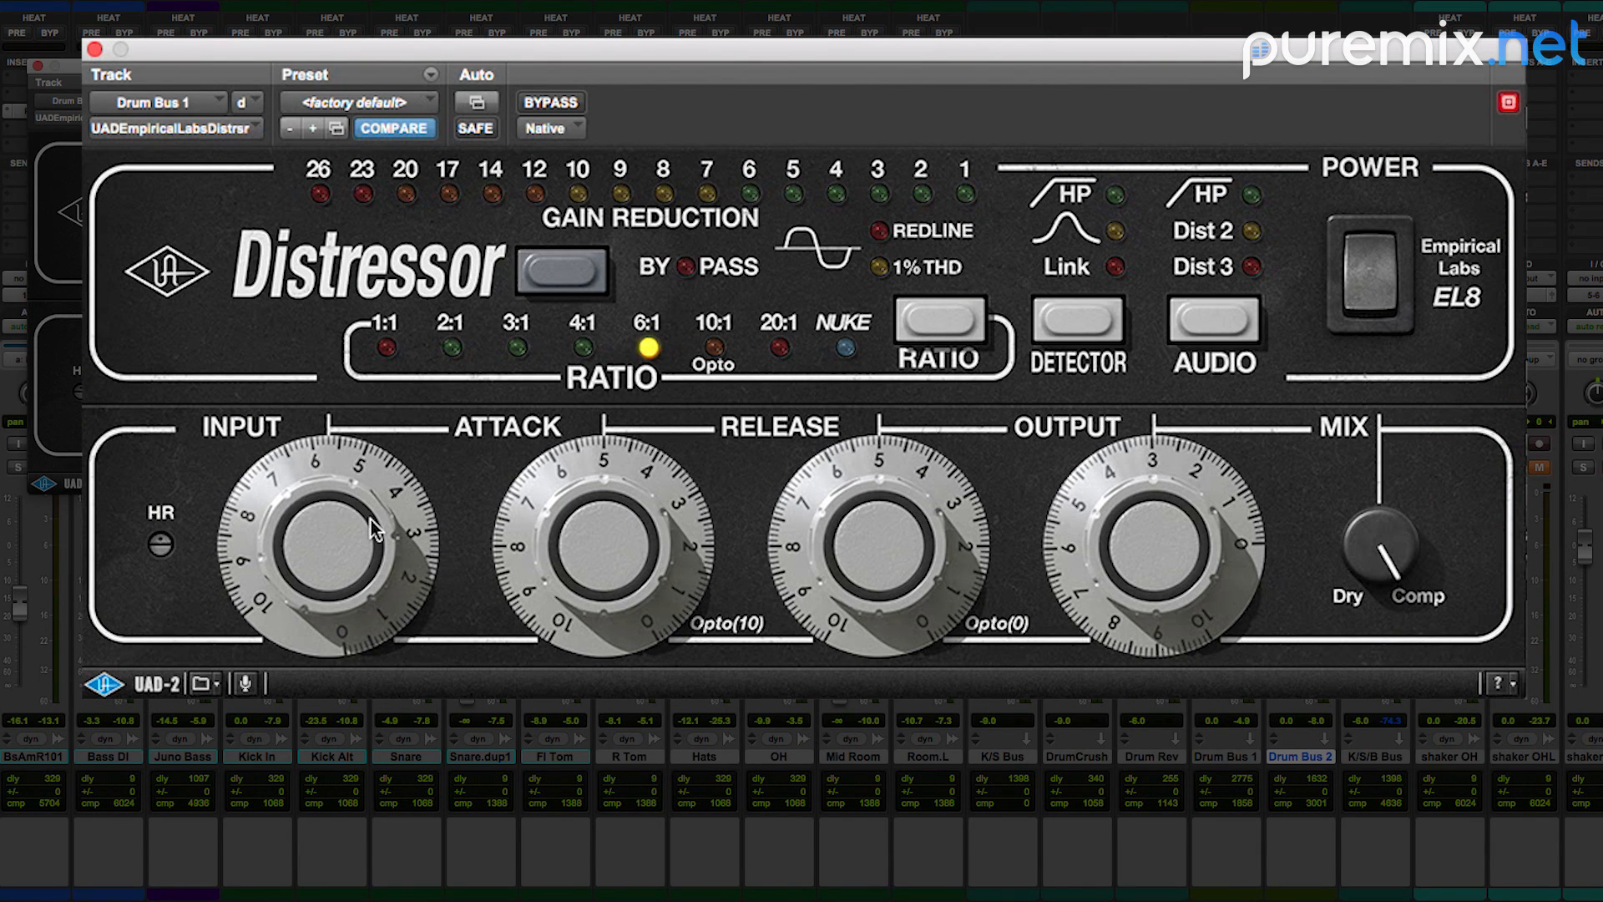
pyautogui.click(845, 347)
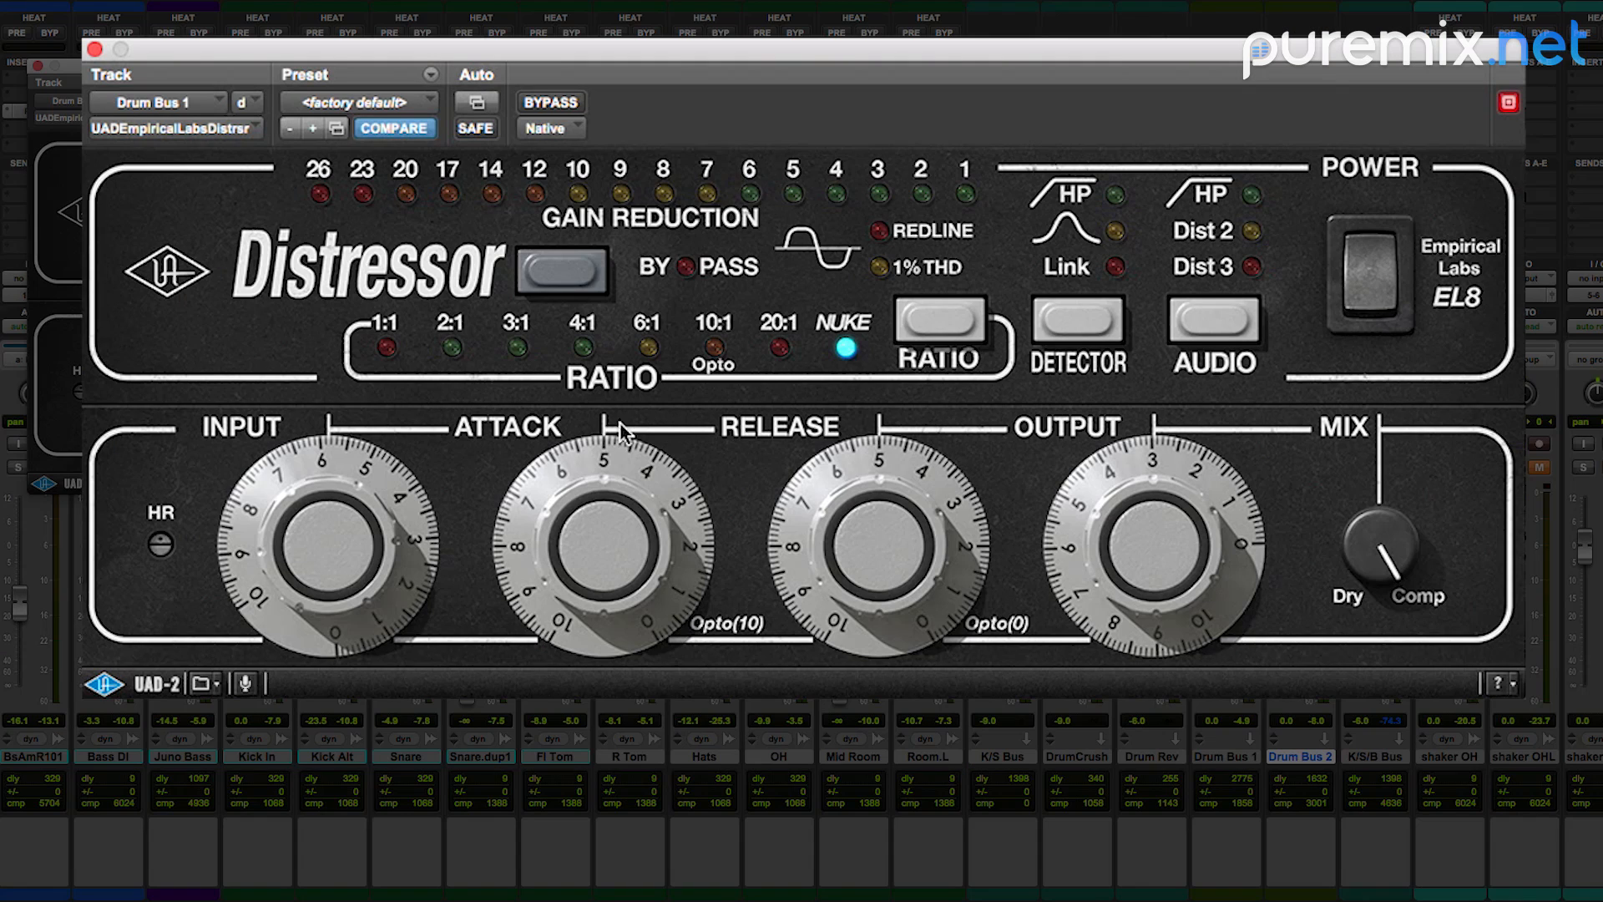
pyautogui.moveTo(327, 568); pyautogui.dragTo(322, 570)
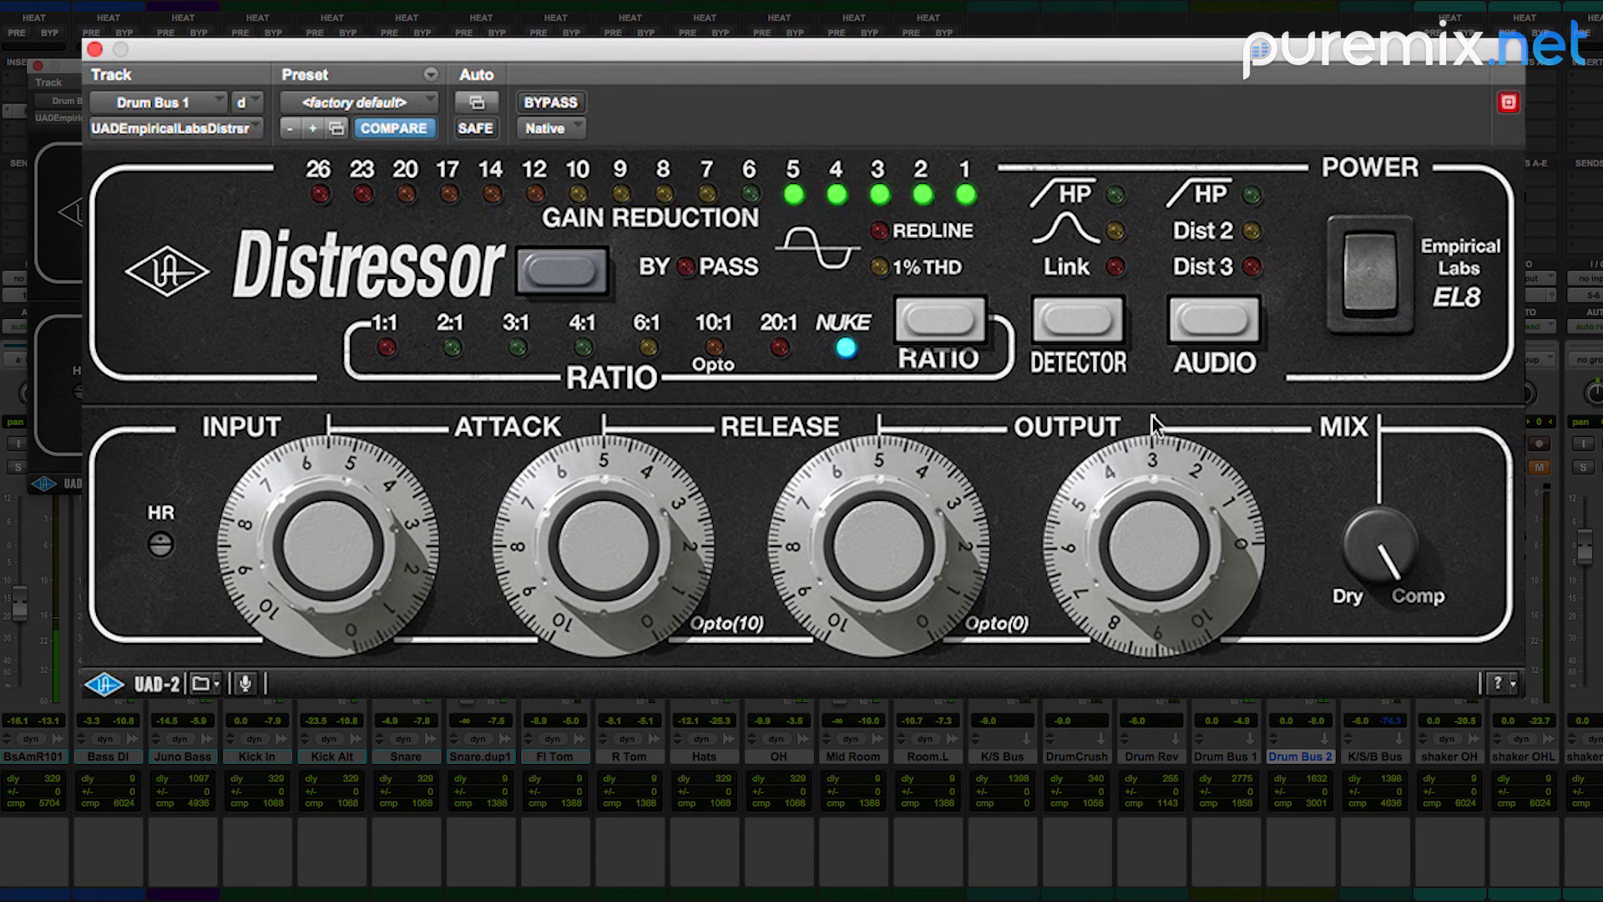
# Step: Audition the Distressor's detector modes, leaving the high-pass and band emphasis on with Link off
pyautogui.click(1117, 198)
pyautogui.click(1115, 231)
pyautogui.click(1117, 268)
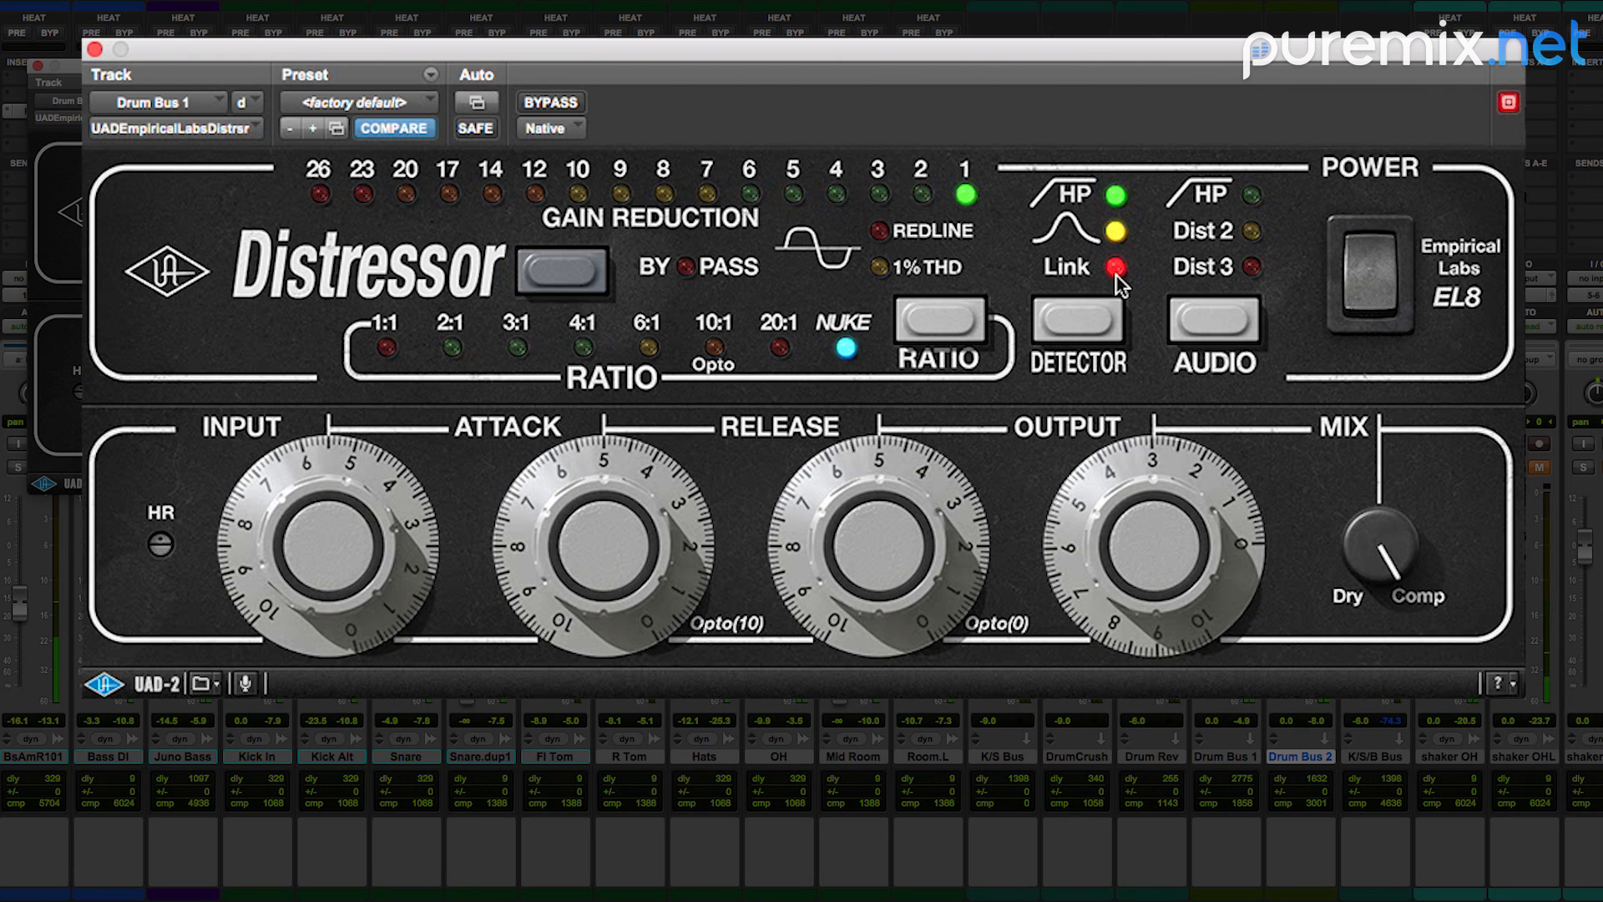
pyautogui.click(1115, 267)
pyautogui.click(1115, 268)
pyautogui.click(1116, 267)
pyautogui.click(1116, 268)
pyautogui.click(1114, 231)
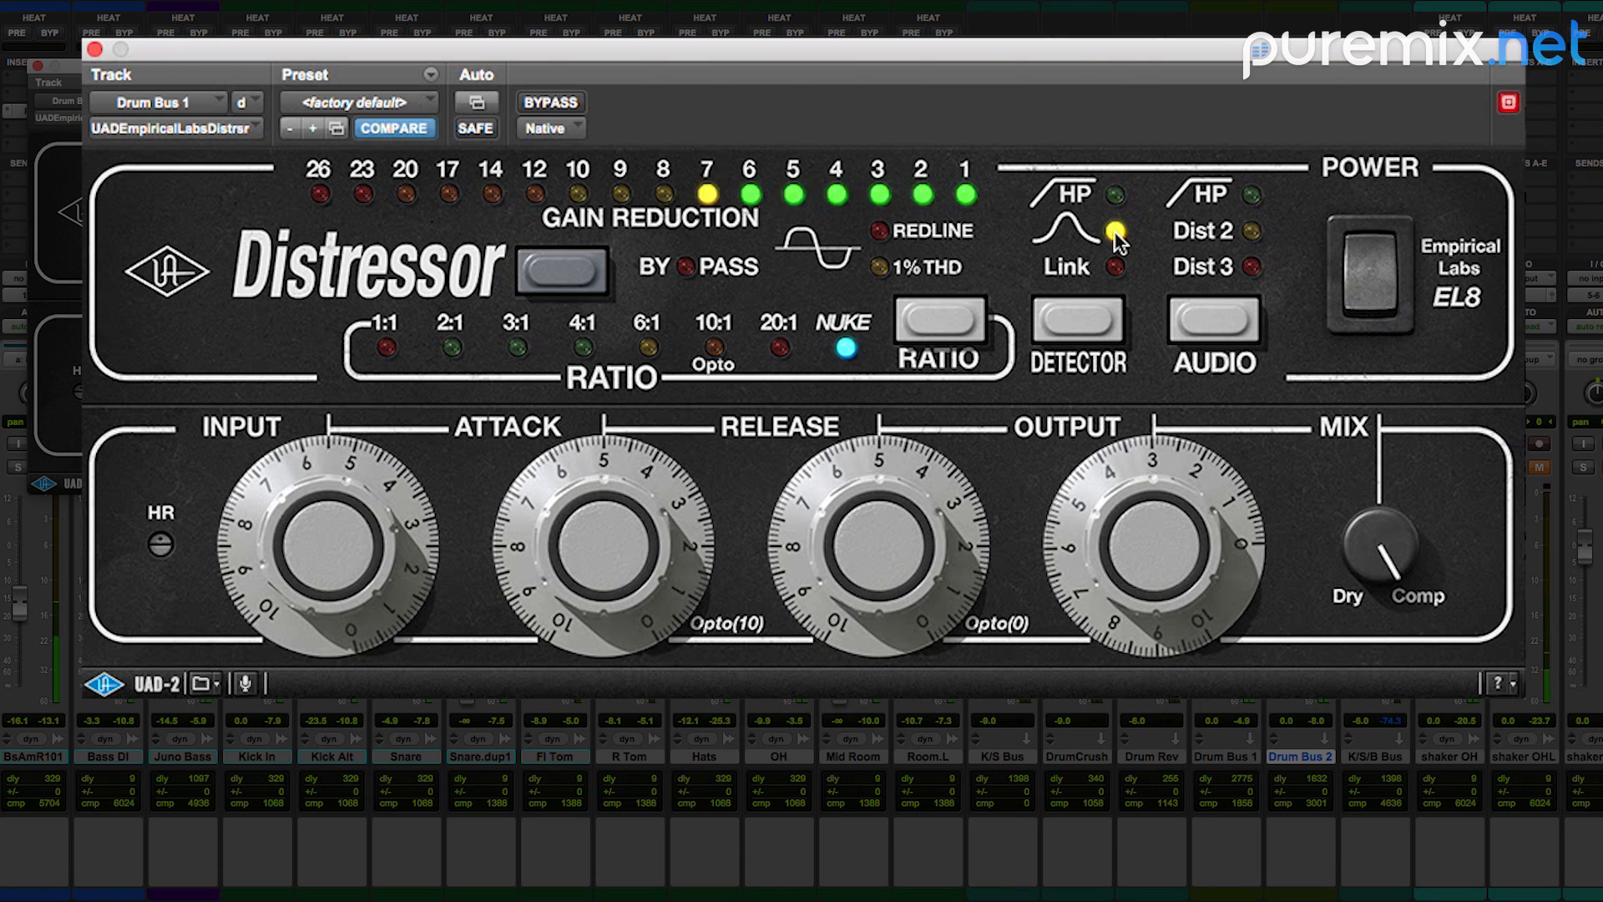
pyautogui.click(1115, 198)
pyautogui.click(1115, 227)
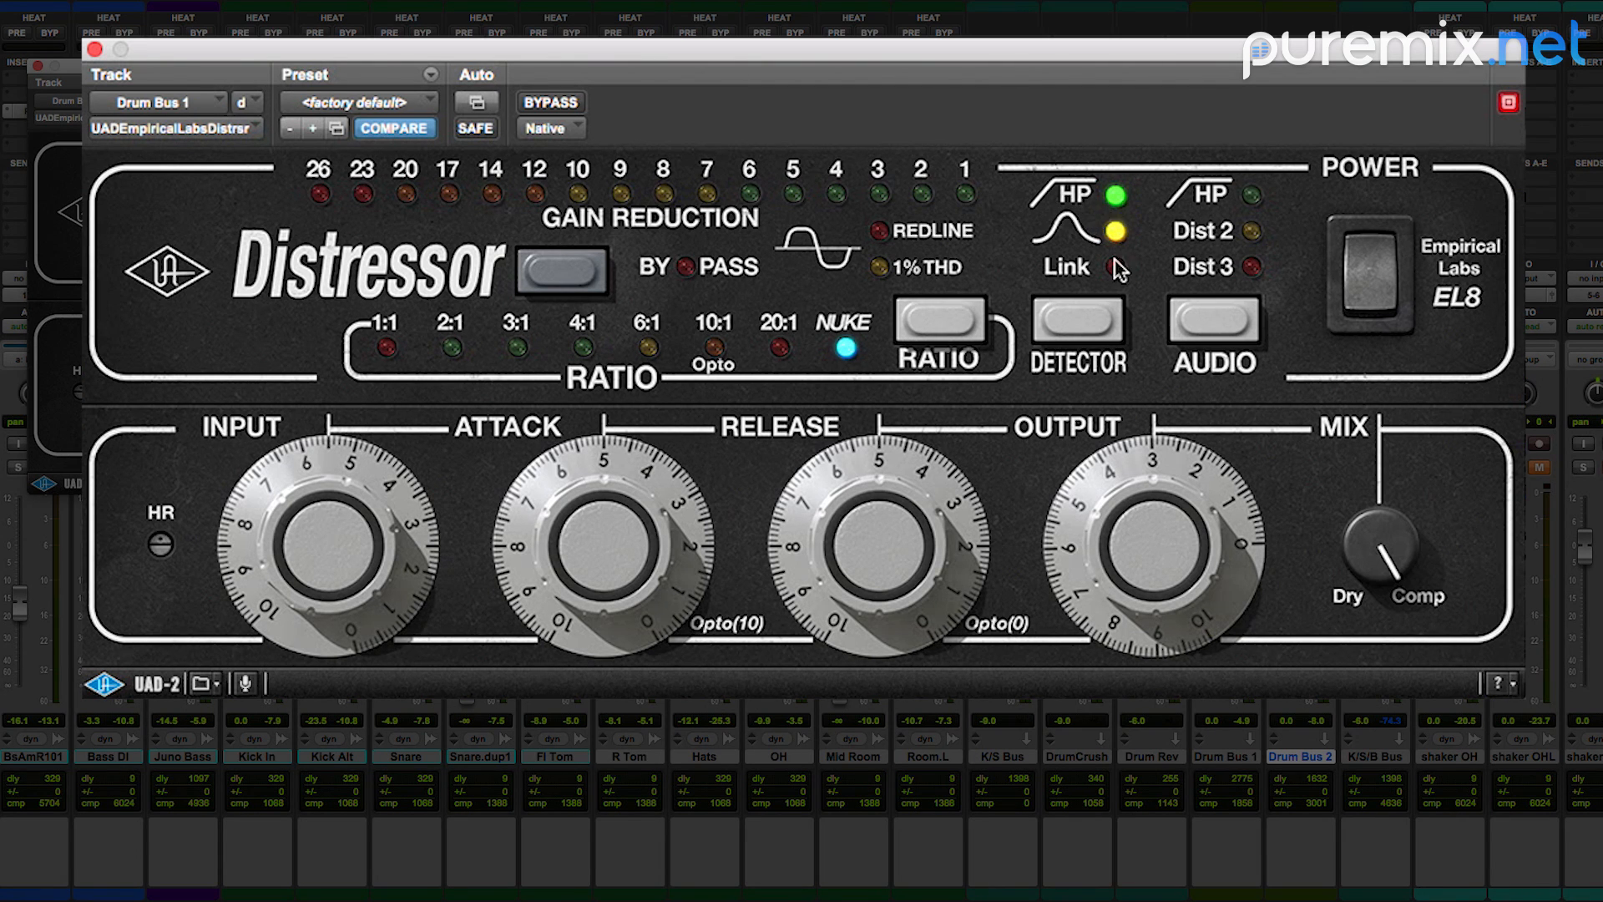
# Step: Set the Distressor's input to about 6, attack to about 6.5 and release to about 3
pyautogui.moveTo(359, 565); pyautogui.dragTo(360, 555)
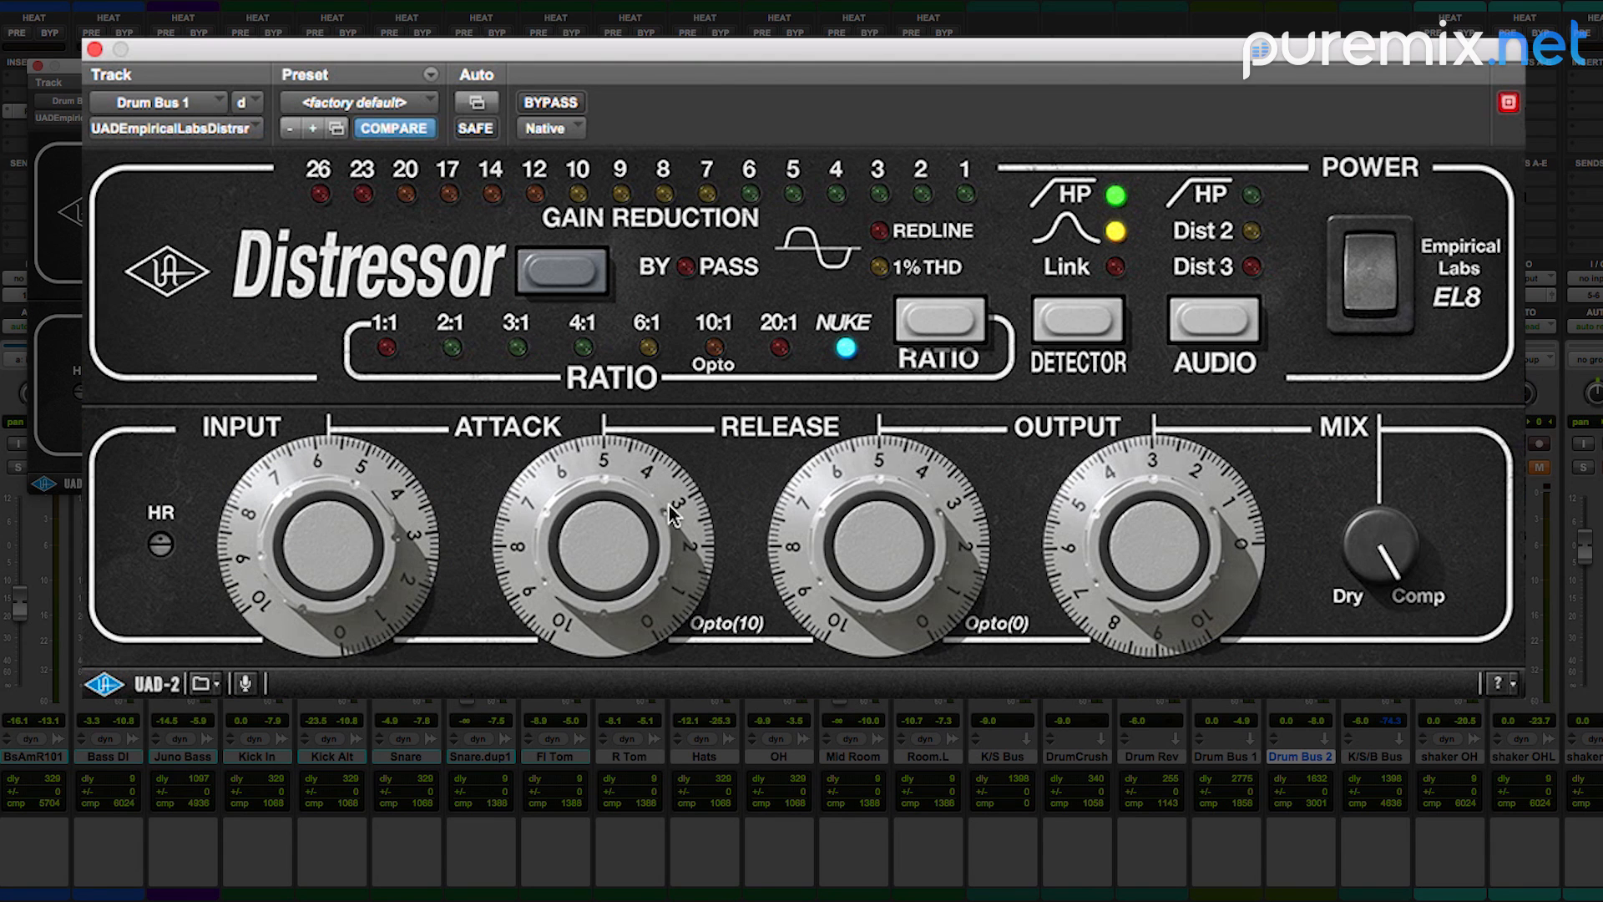
pyautogui.moveTo(578, 518); pyautogui.dragTo(596, 483)
pyautogui.moveTo(392, 541); pyautogui.dragTo(382, 506)
pyautogui.moveTo(569, 541)
pyautogui.mouseDown()
pyautogui.moveTo(562, 497)
pyautogui.moveTo(558, 534)
pyautogui.mouseUp()
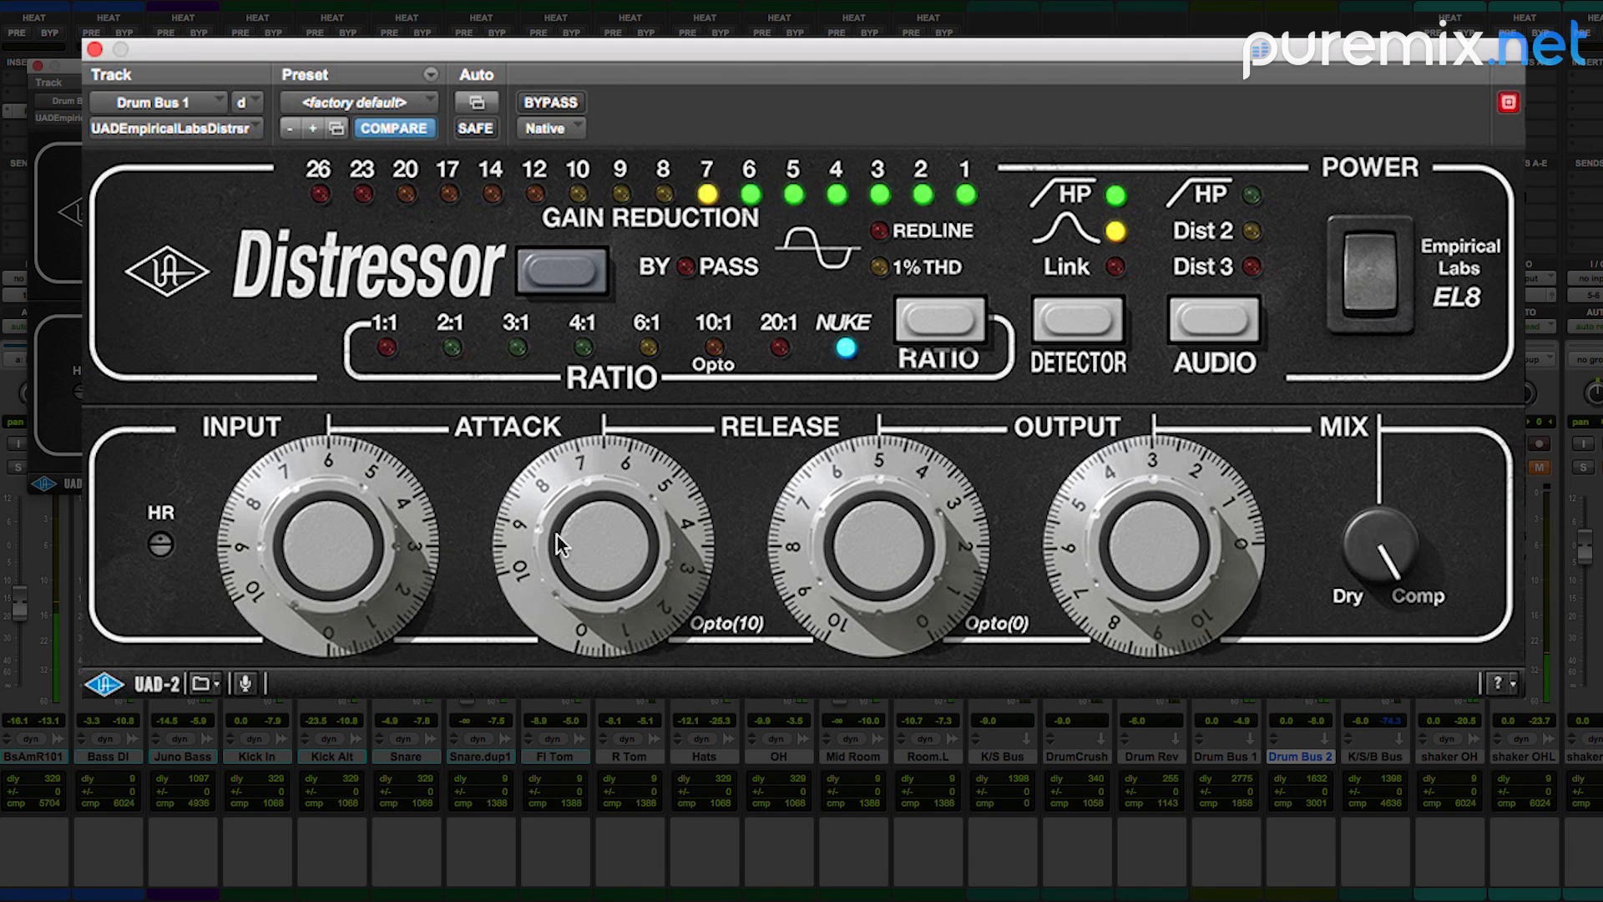
pyautogui.moveTo(843, 553); pyautogui.dragTo(835, 610)
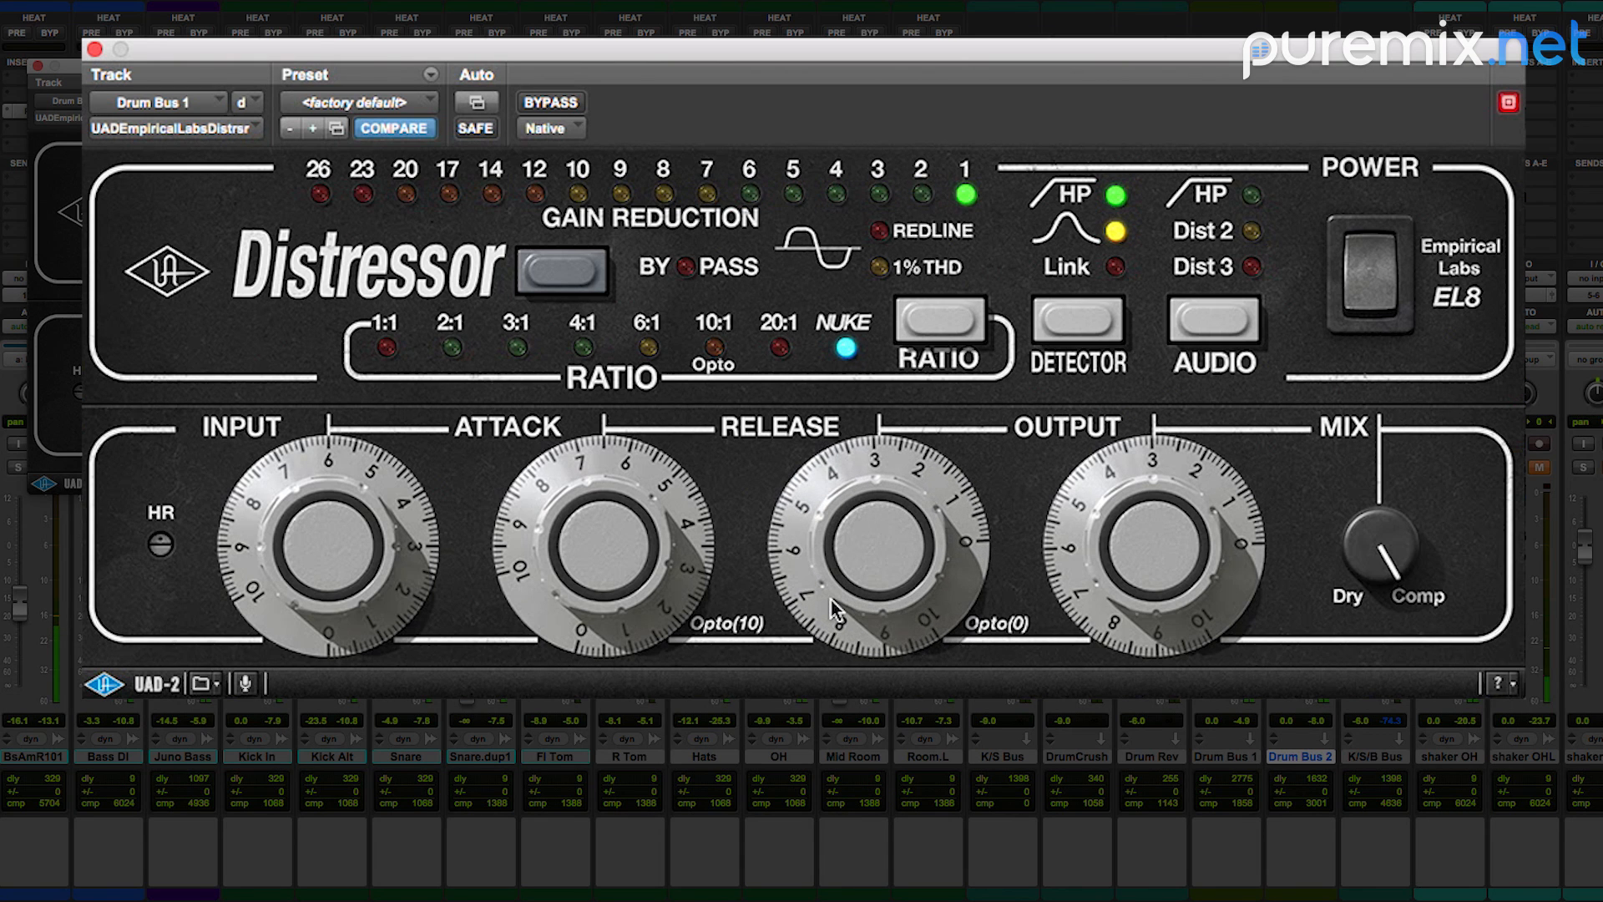
# Step: Adjust the Distressor to input about 7, attack about 7.5, release about 2.5 and output about 2.5
pyautogui.moveTo(665, 549); pyautogui.dragTo(668, 552)
pyautogui.moveTo(845, 540); pyautogui.dragTo(843, 553)
pyautogui.moveTo(678, 574); pyautogui.dragTo(672, 564)
pyautogui.moveTo(397, 567)
pyautogui.mouseDown()
pyautogui.moveTo(373, 549)
pyautogui.moveTo(406, 558)
pyautogui.mouseUp()
pyautogui.moveTo(584, 562); pyautogui.dragTo(597, 536)
pyautogui.moveTo(795, 549); pyautogui.dragTo(795, 552)
pyautogui.moveTo(1092, 585)
pyautogui.mouseDown()
pyautogui.moveTo(1081, 628)
pyautogui.moveTo(1094, 556)
pyautogui.mouseUp()
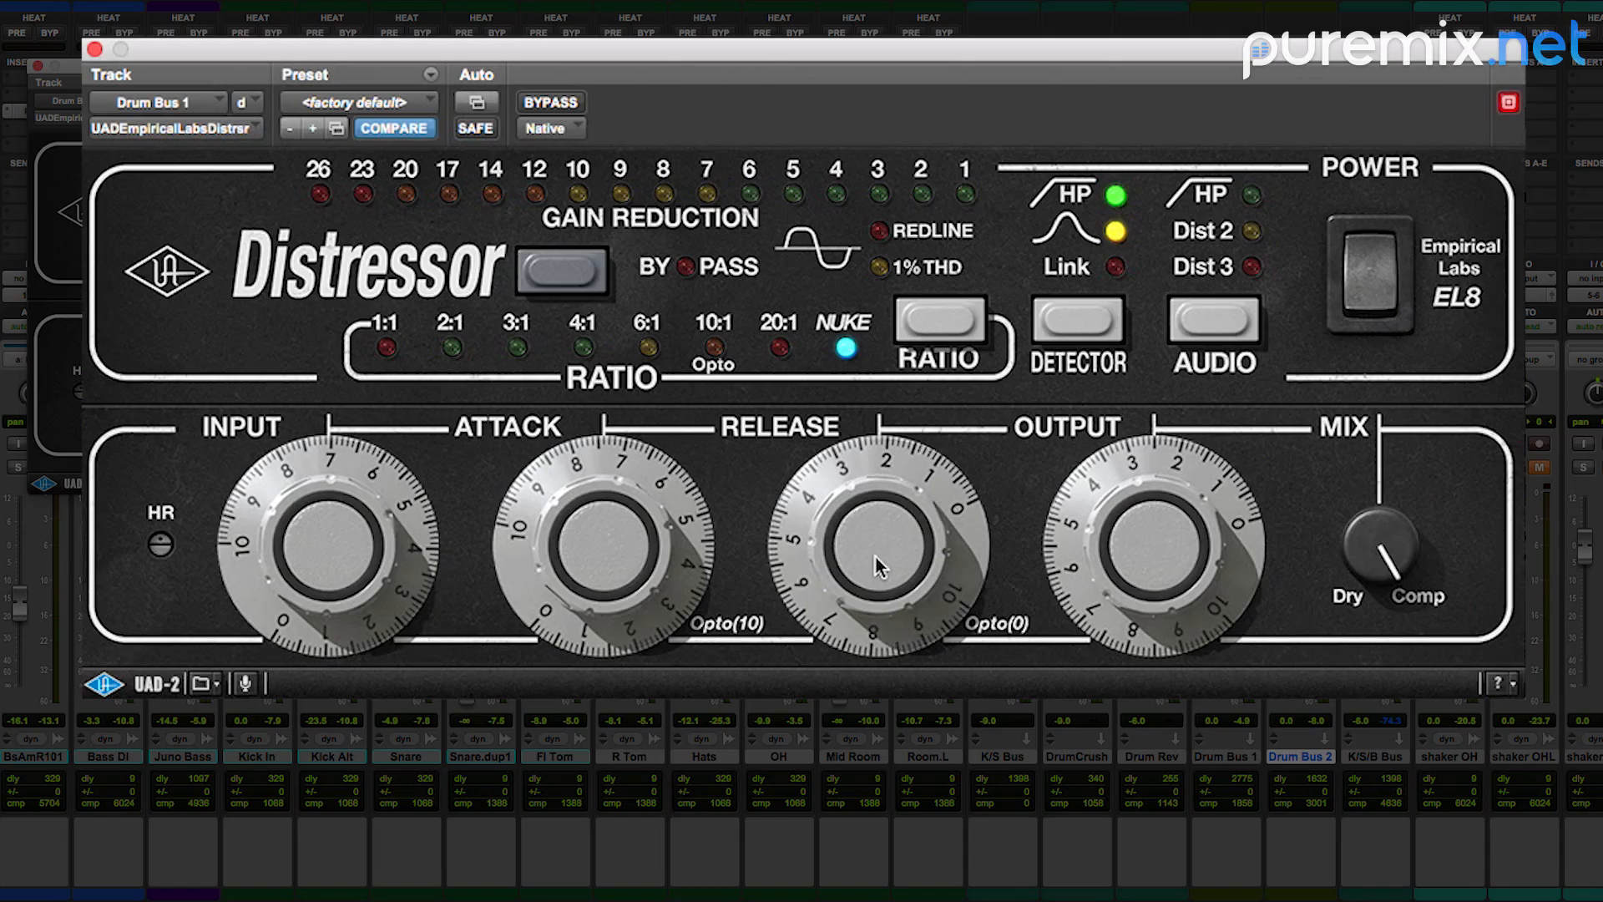
pyautogui.moveTo(875, 558); pyautogui.dragTo(878, 555)
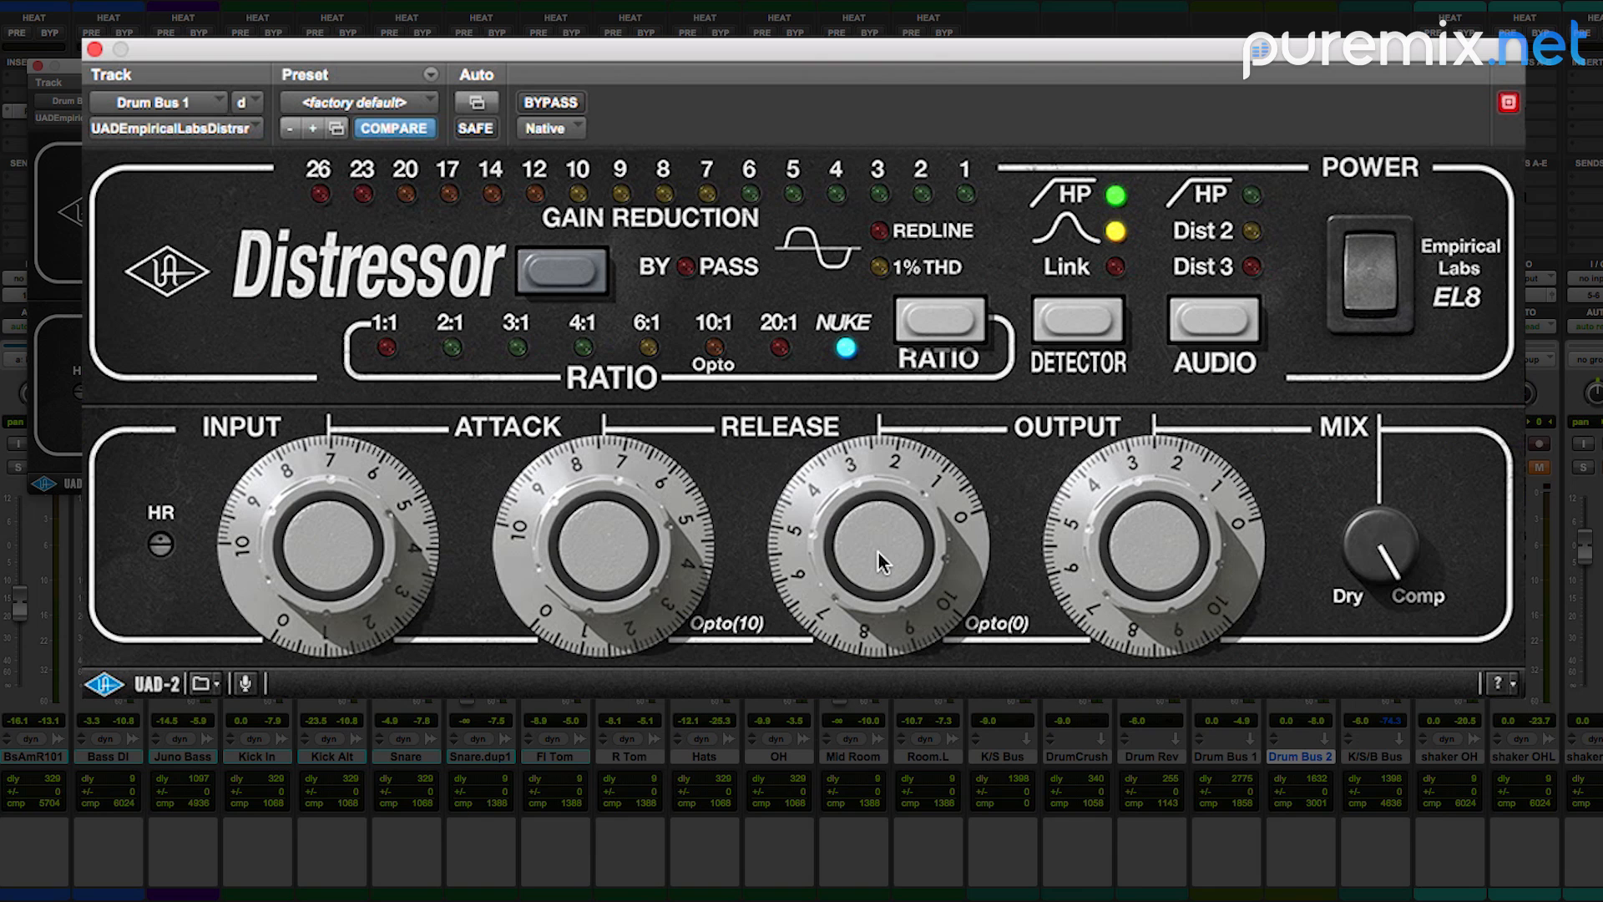
# Step: Set the Distressor's output to about 4.5, input to about 7.3, attack to about 7.7 and release to about 2
pyautogui.moveTo(1153, 547); pyautogui.dragTo(1156, 572)
pyautogui.moveTo(354, 578); pyautogui.dragTo(352, 561)
pyautogui.moveTo(551, 555); pyautogui.dragTo(558, 557)
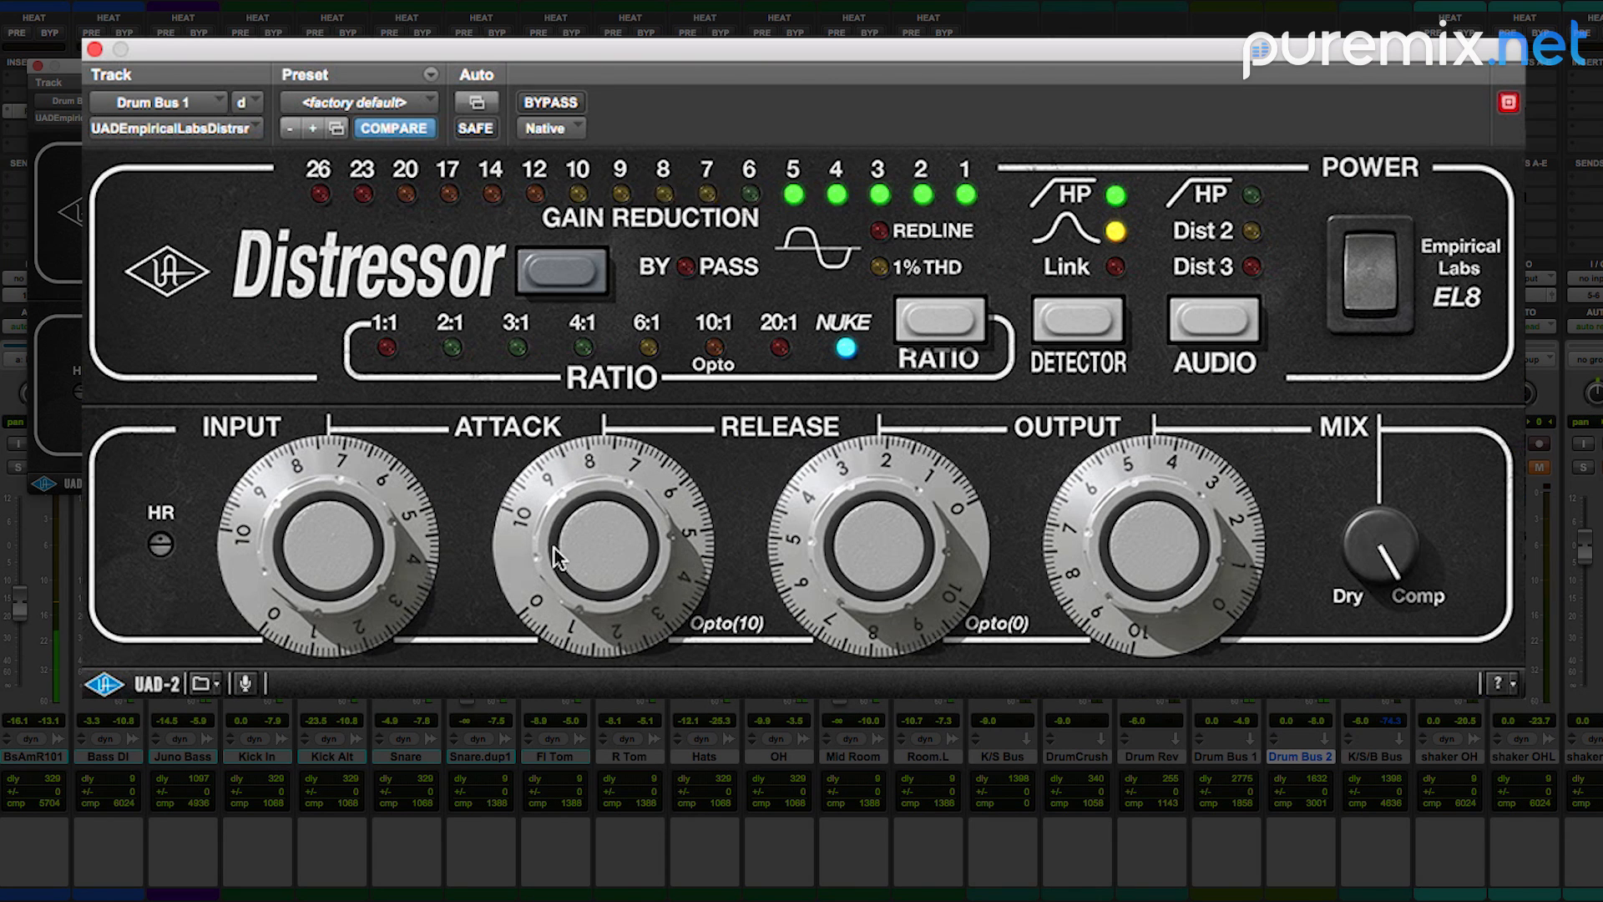
pyautogui.moveTo(784, 549)
pyautogui.mouseDown()
pyautogui.moveTo(813, 499)
pyautogui.moveTo(788, 603)
pyautogui.moveTo(793, 570)
pyautogui.mouseUp()
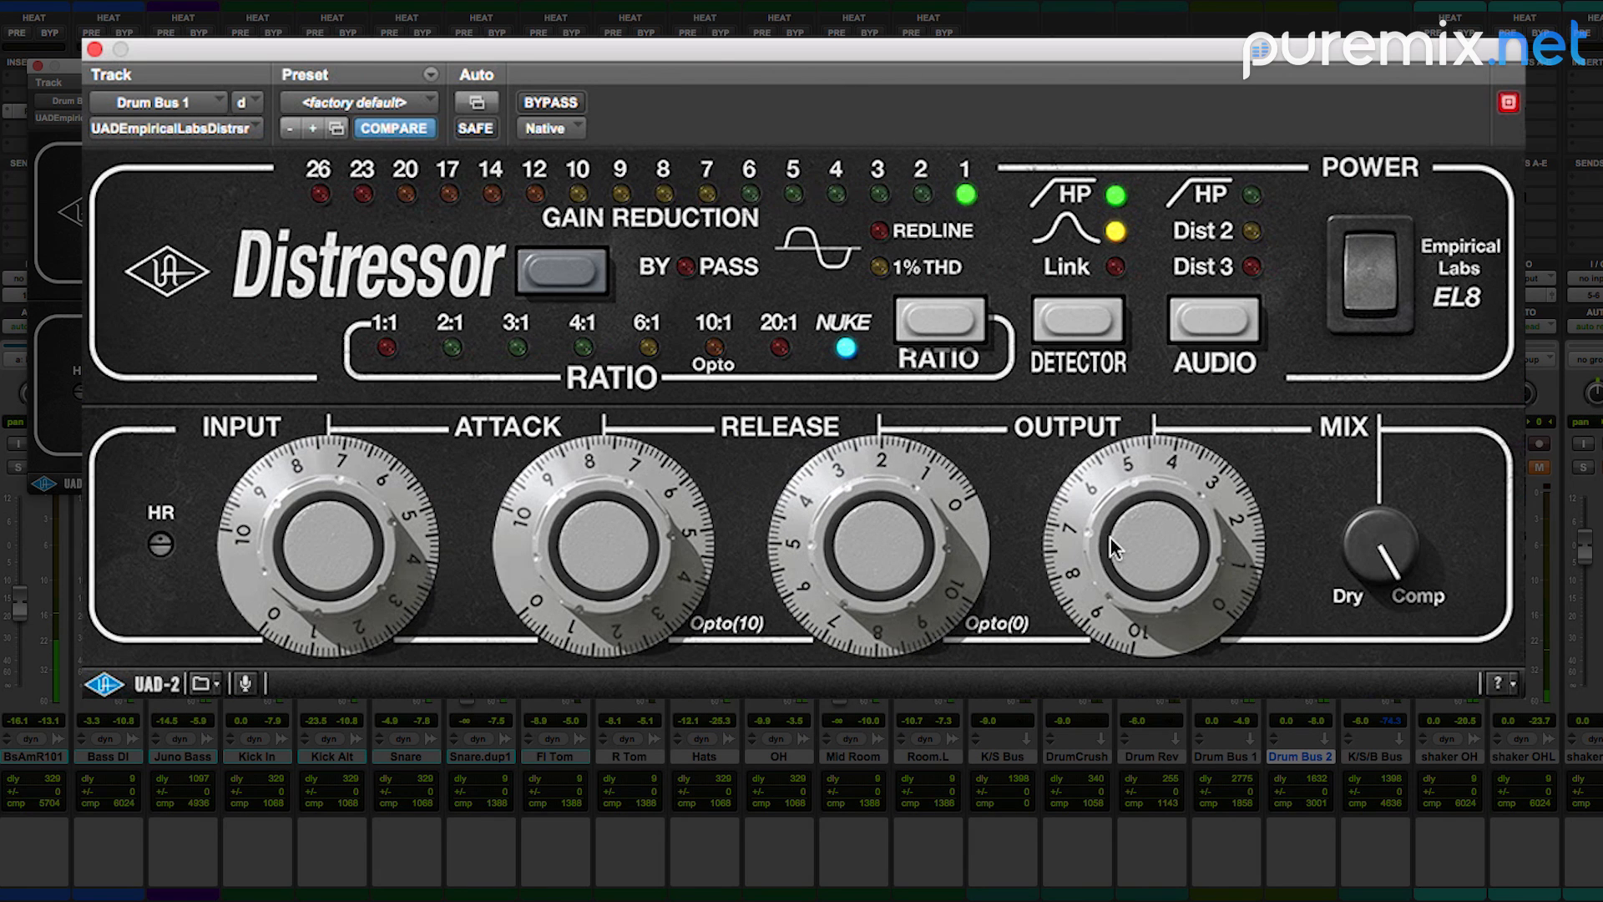
# Step: Lower the Distressor's output to about 3 while toggling playback to judge the level
pyautogui.moveTo(1107, 537); pyautogui.dragTo(1107, 541)
pyautogui.press('space')
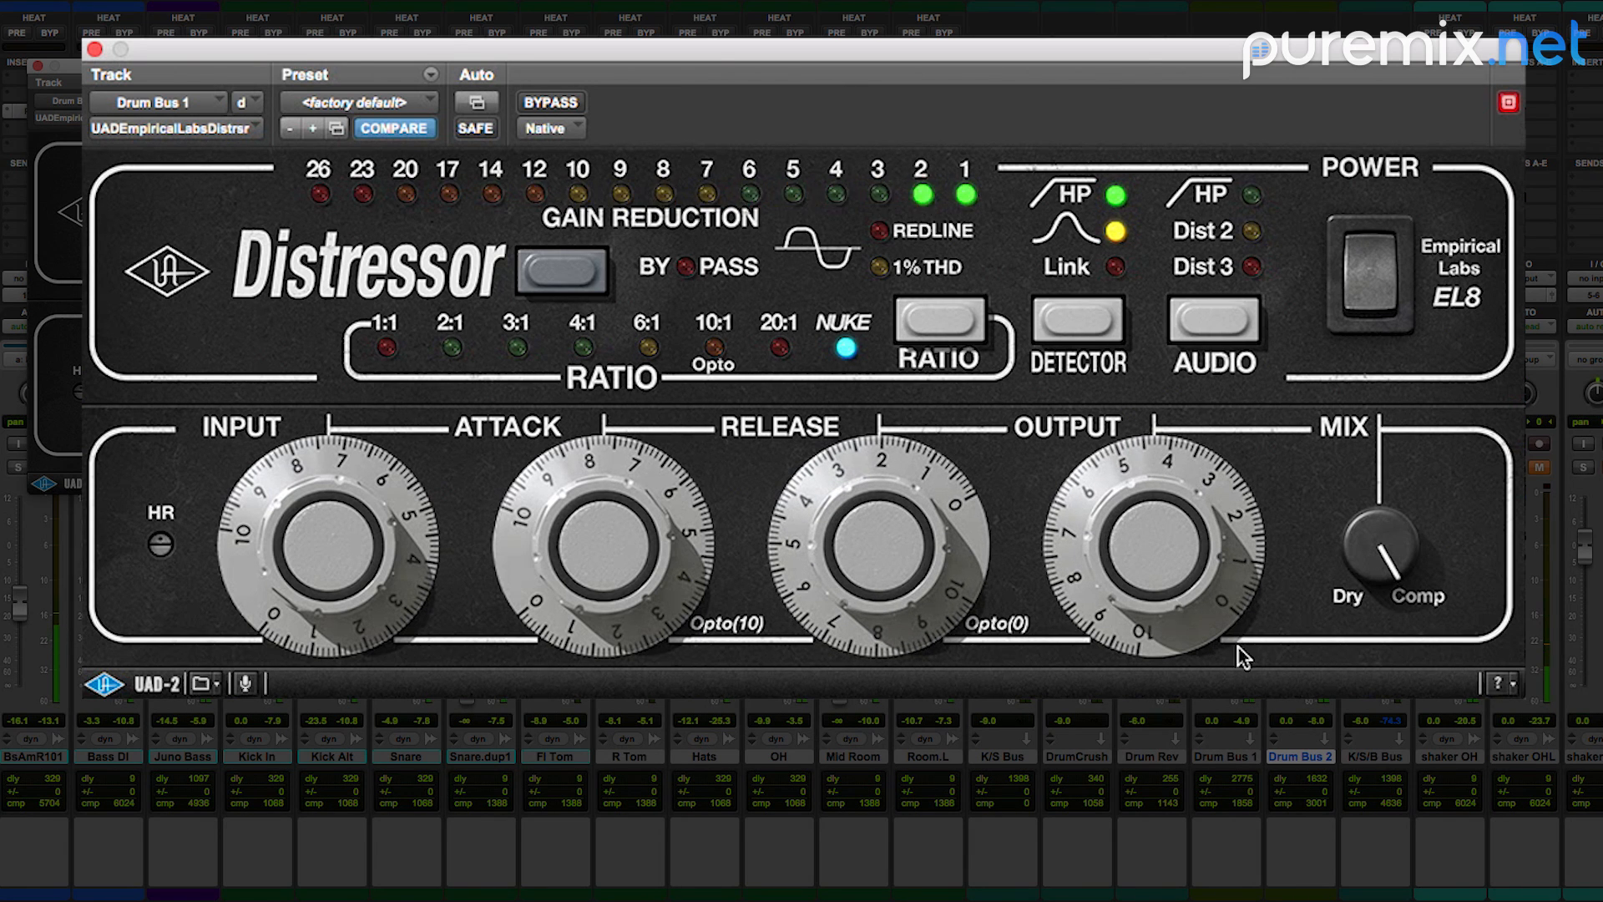
pyautogui.moveTo(1179, 583); pyautogui.dragTo(1137, 516)
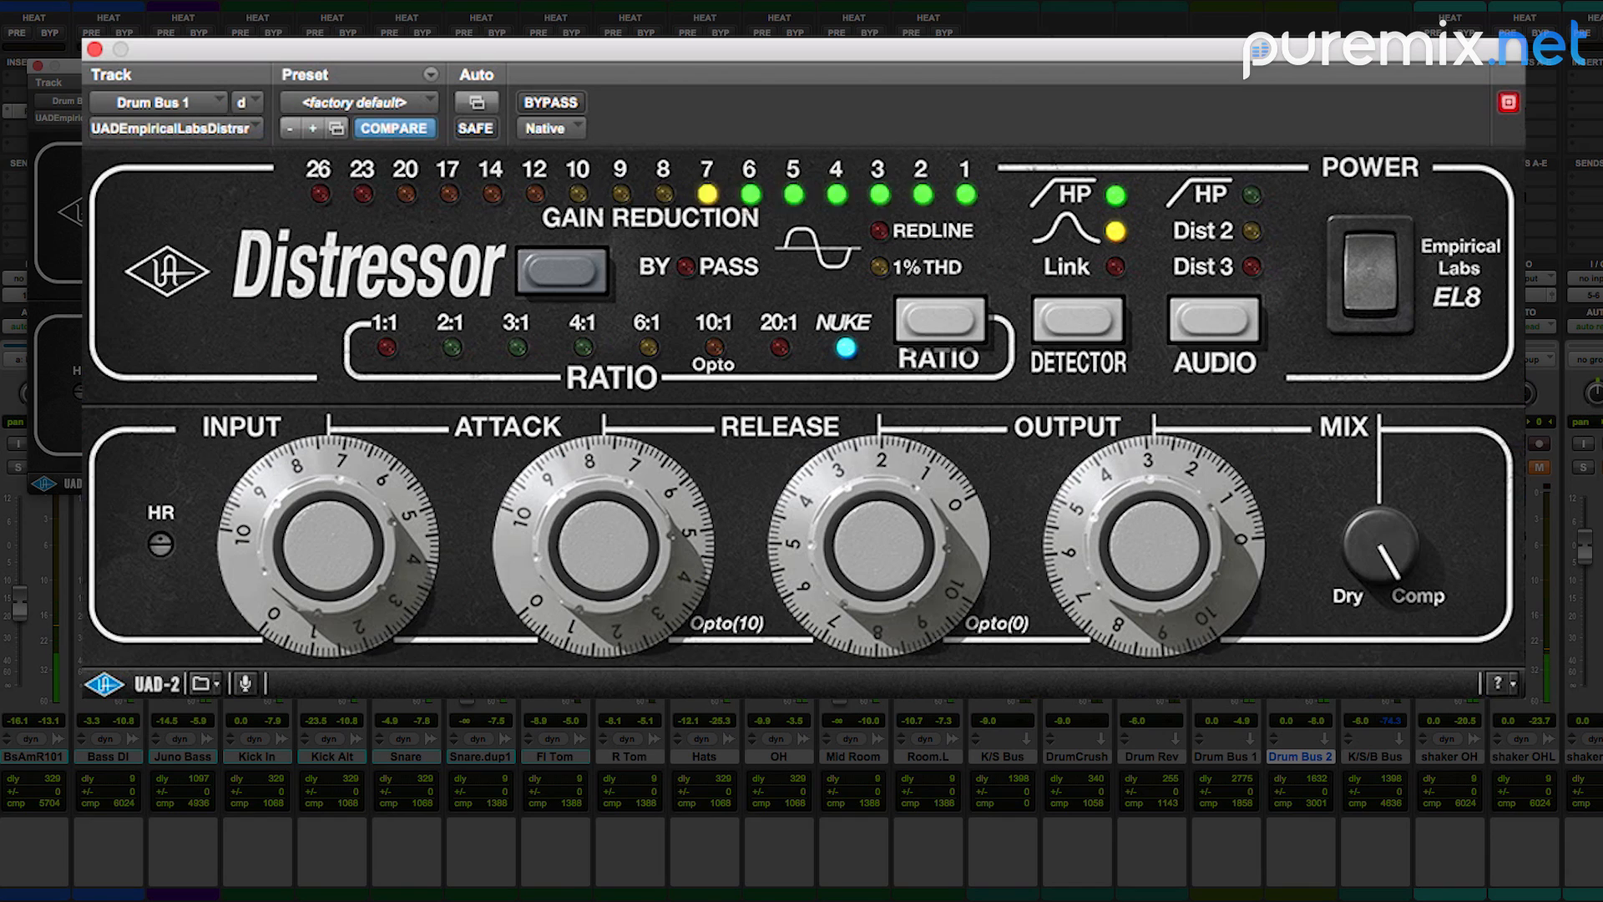